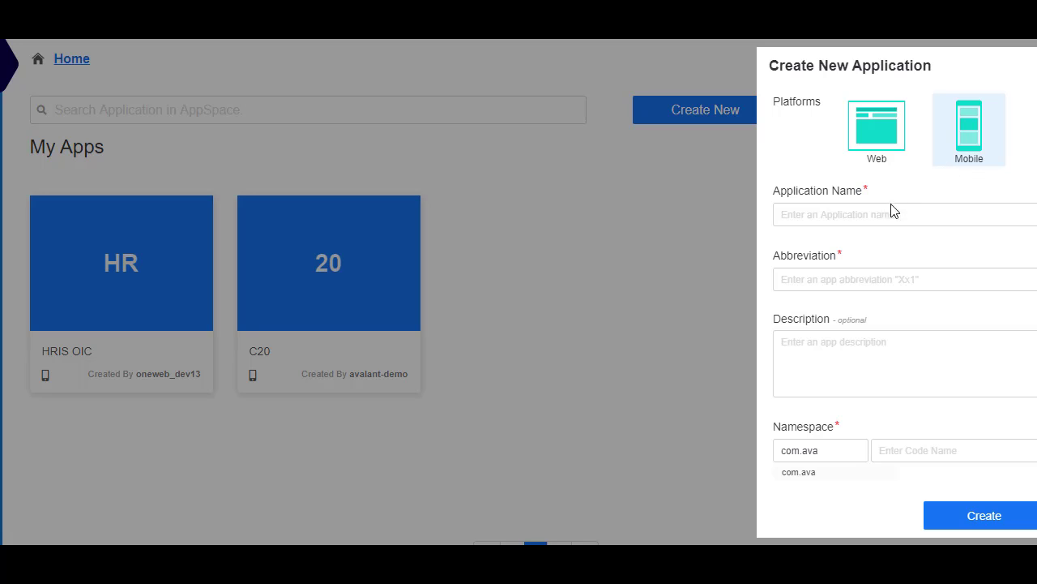
# Create a mobile application named MyDemoApp1 with the abbreviation demoapp1, and open it
pyautogui.click(853, 217)
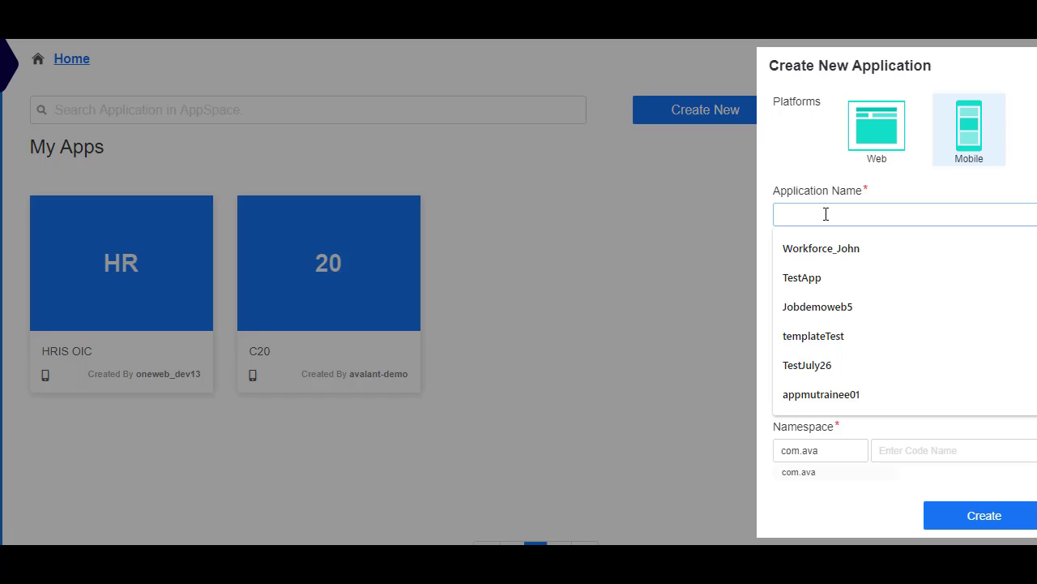
pyautogui.write('MyDemoApp')
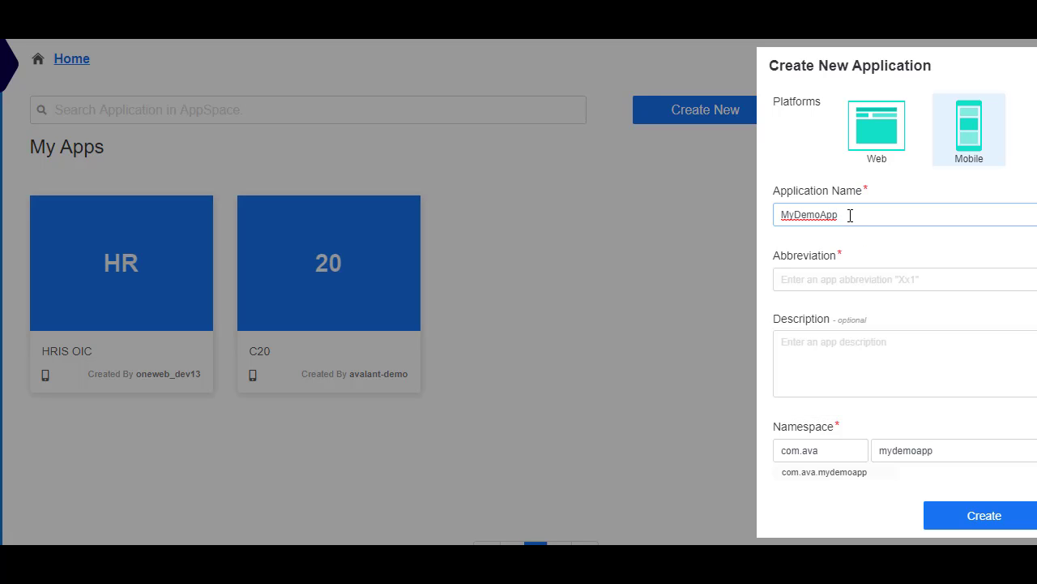
pyautogui.write('1')
pyautogui.click(836, 280)
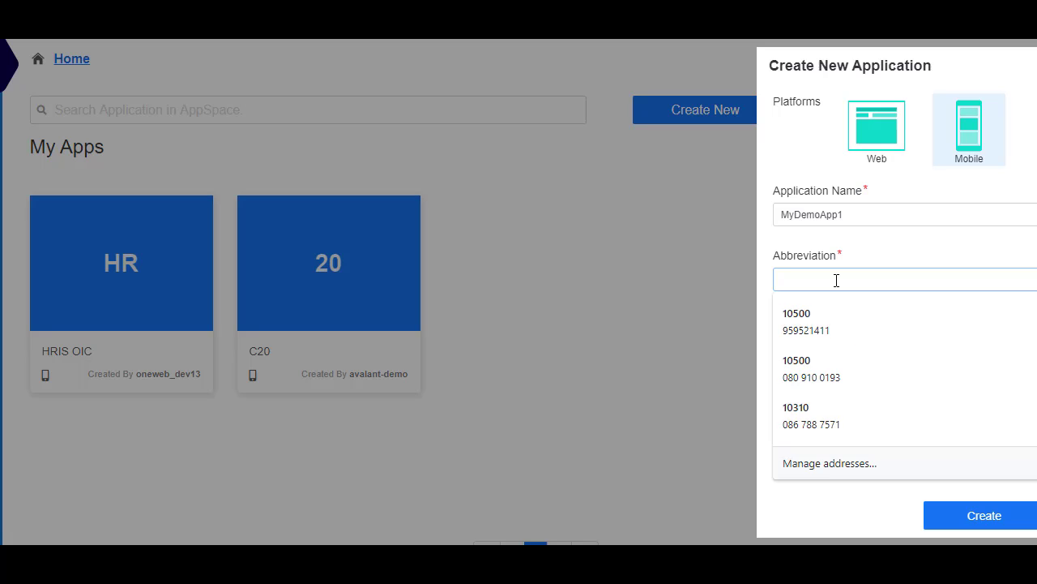
pyautogui.write('demo')
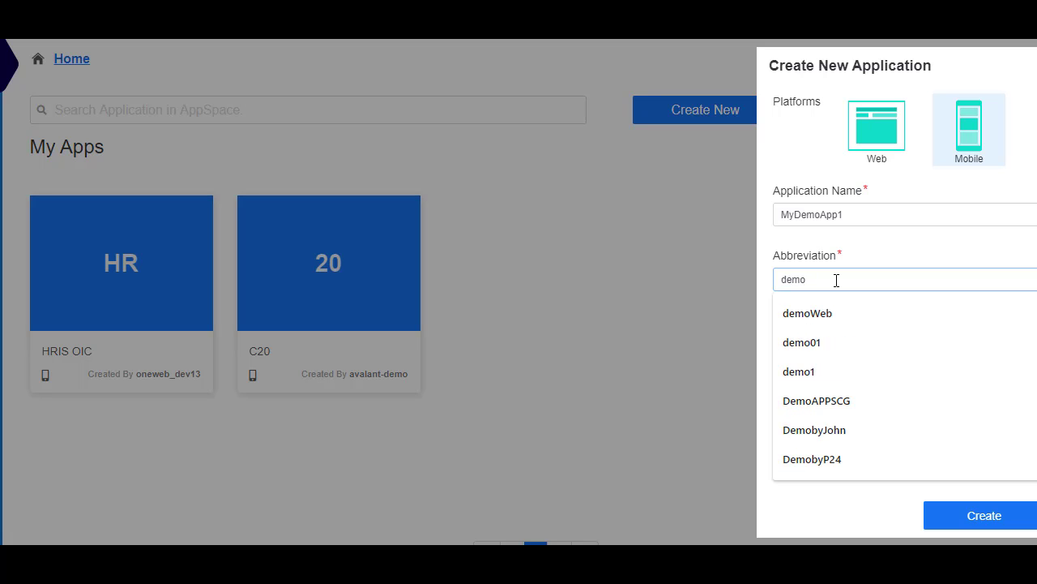
pyautogui.write('app1')
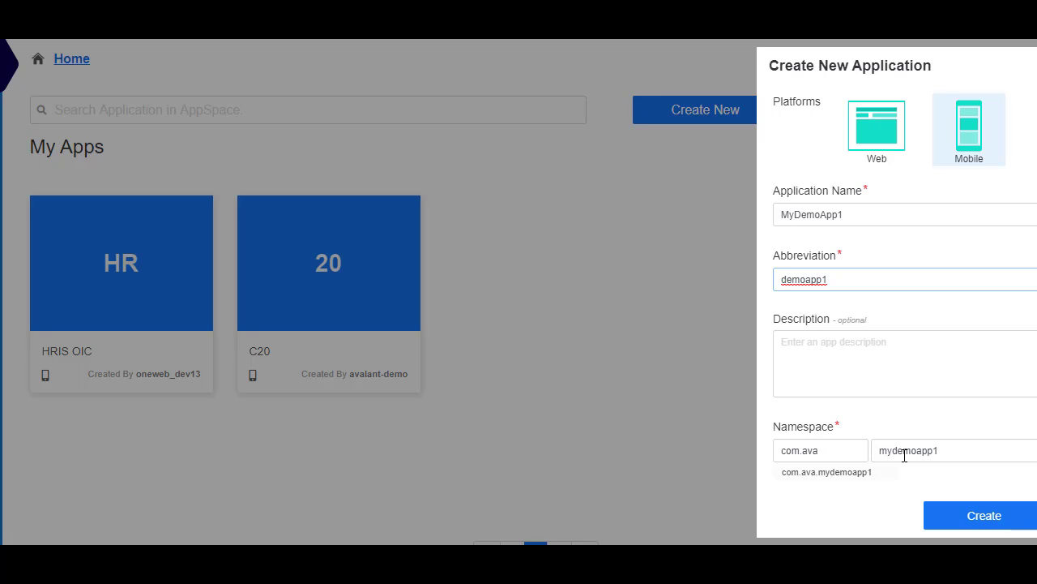
pyautogui.click(984, 519)
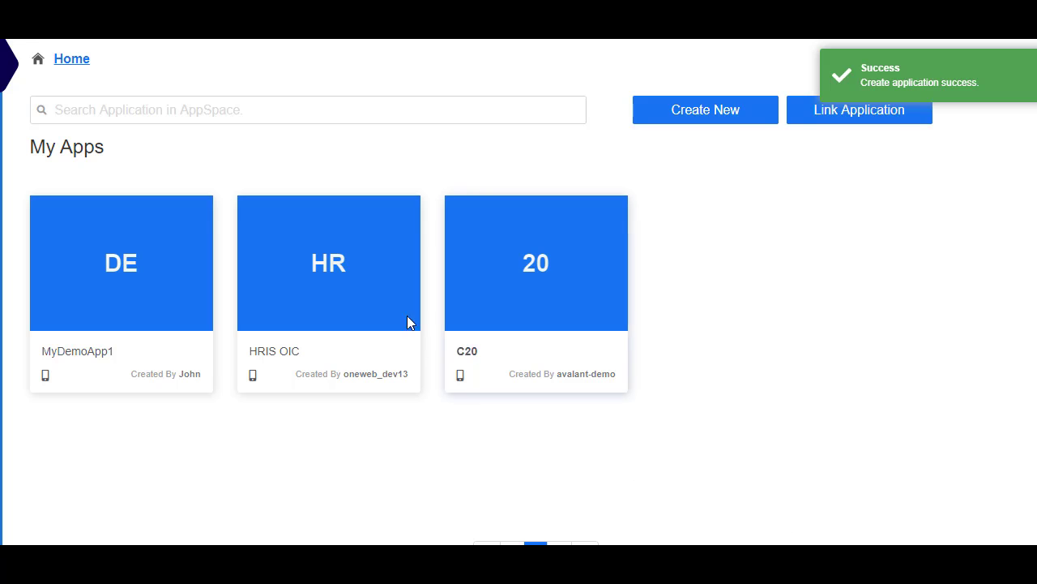
pyautogui.click(145, 278)
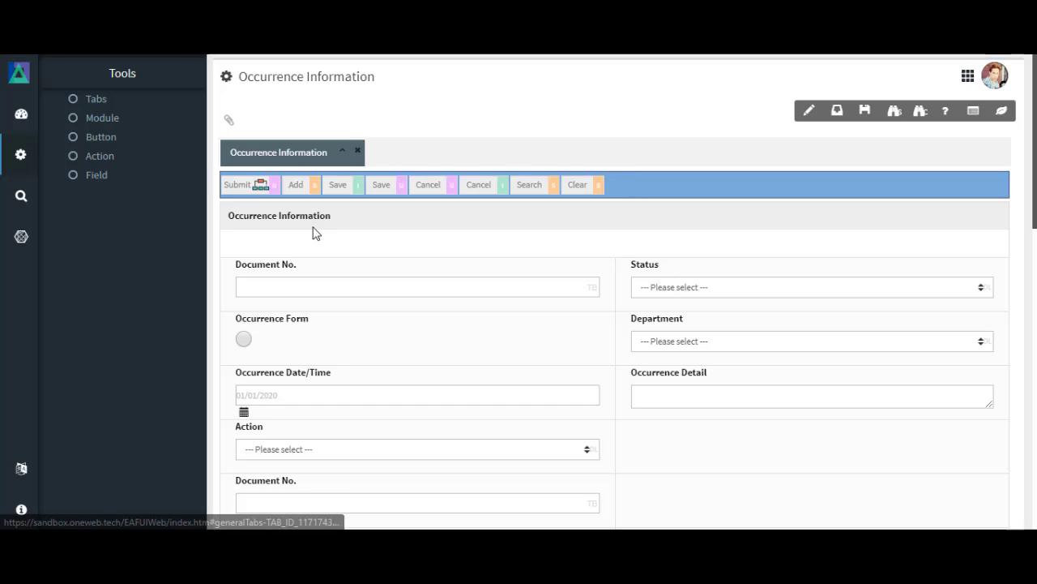
# Review the layout of the Occurrence Information form, from its main fields down to the RM Classification section
pyautogui.scroll(-2, 313, 230)
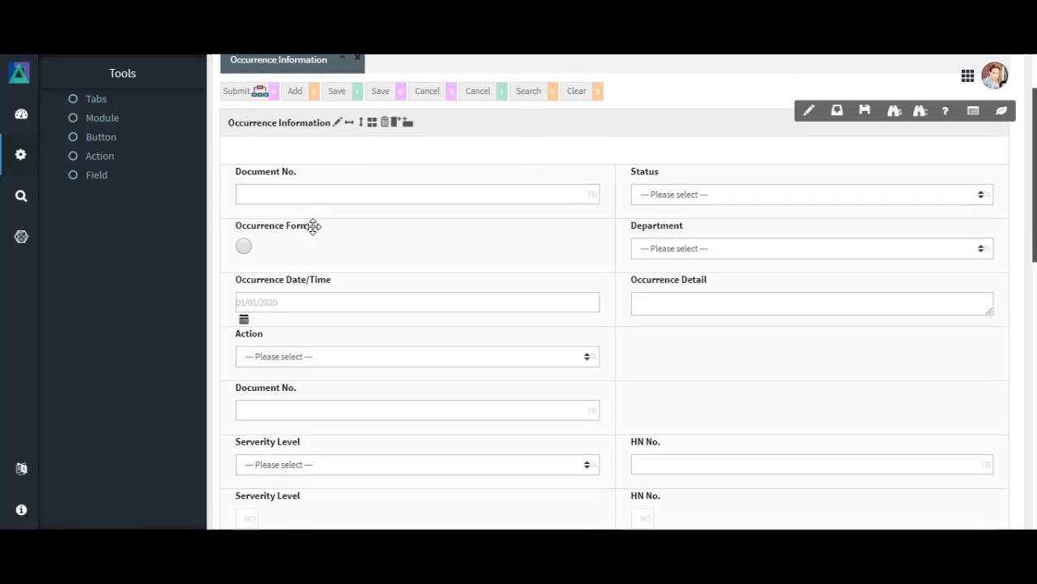
pyautogui.scroll(-8, 313, 226)
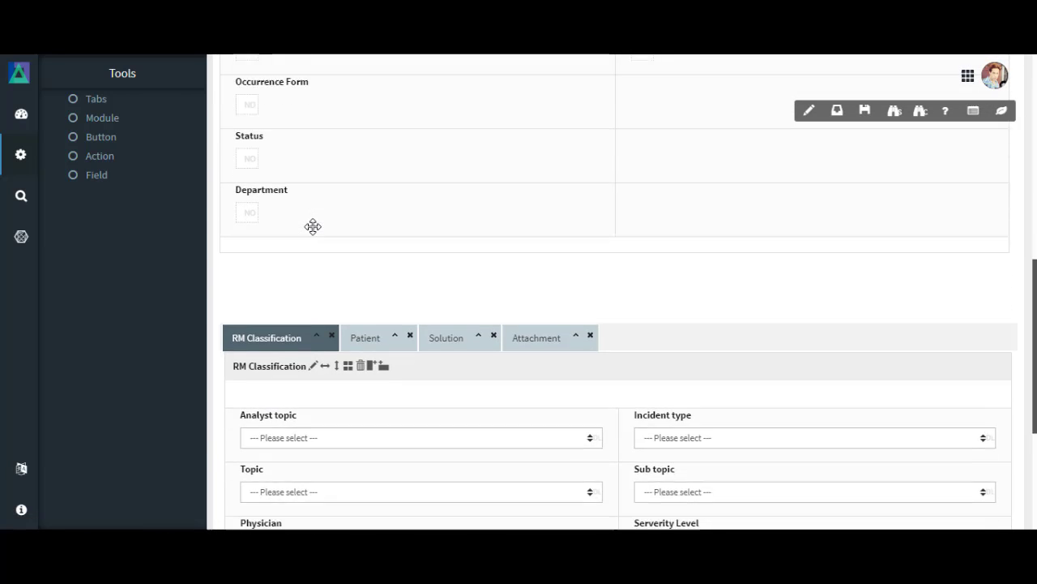
pyautogui.scroll(-3, 313, 226)
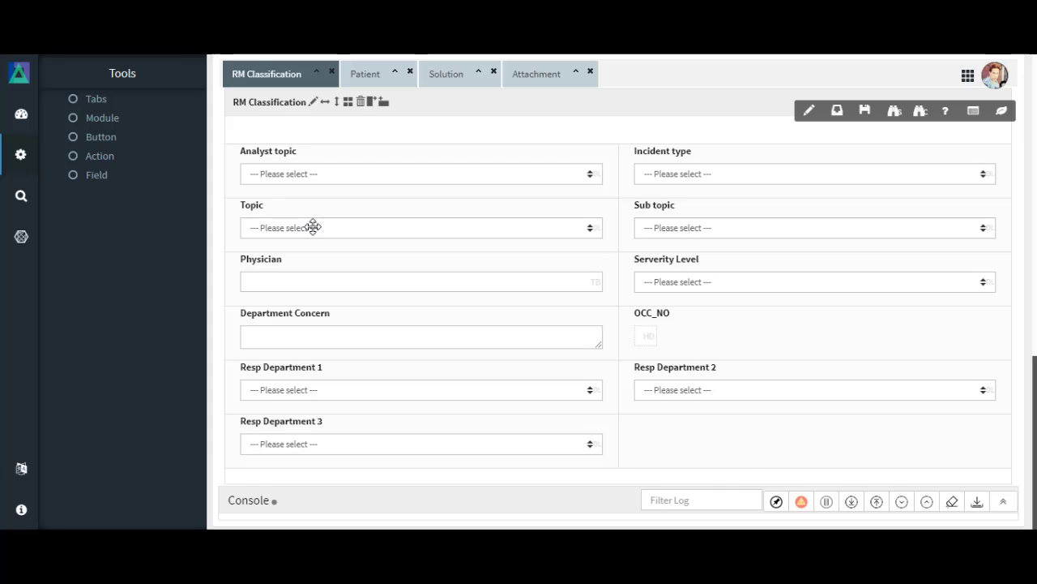
pyautogui.scroll(3, 313, 226)
pyautogui.scroll(5, 313, 226)
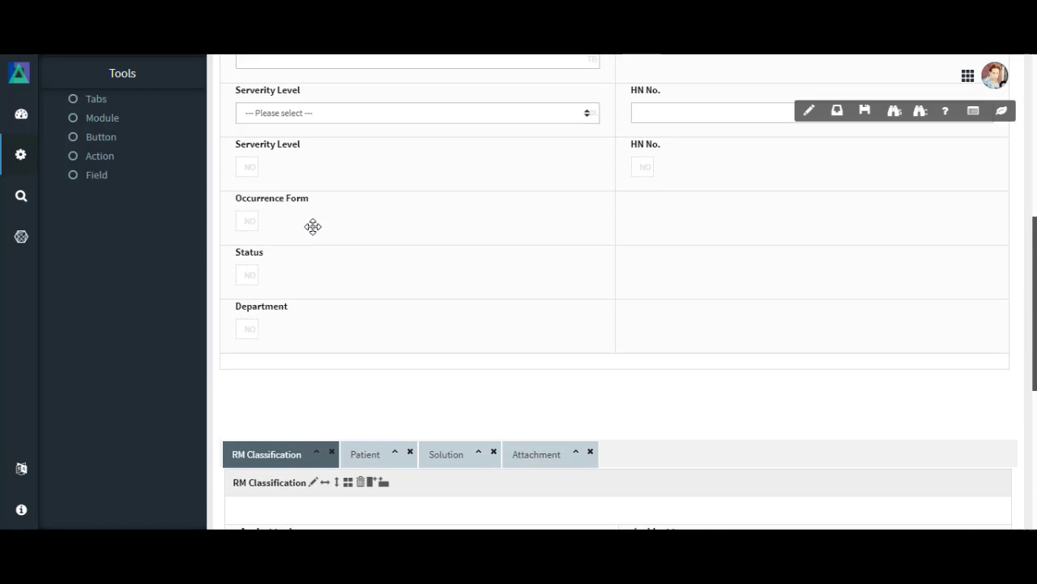
pyautogui.scroll(3, 313, 226)
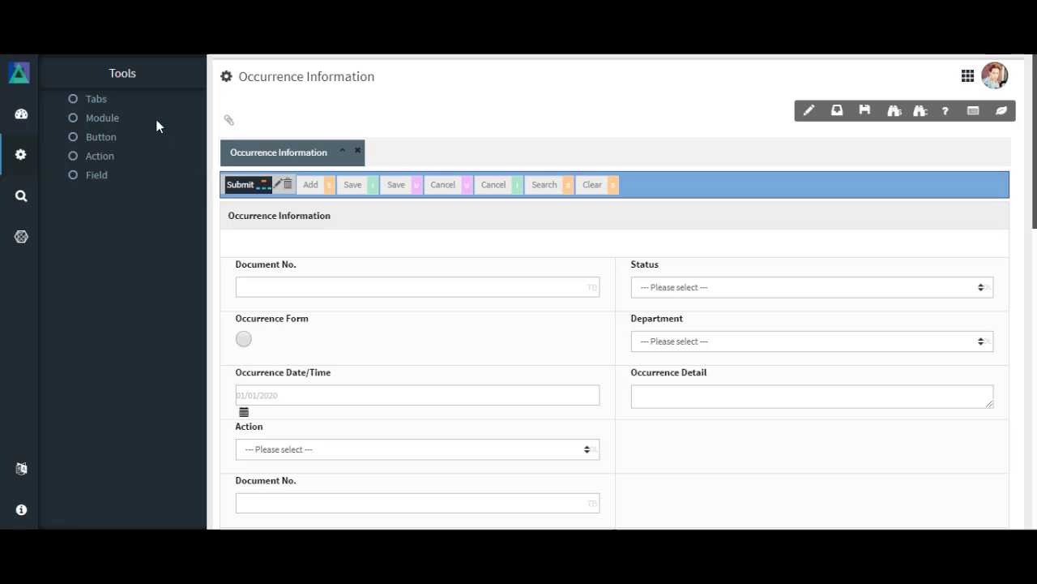
# Look through the Tabs, Module, Button, Action and Field tools available for designing the Occurrence Information form
pyautogui.click(95, 99)
pyautogui.click(102, 166)
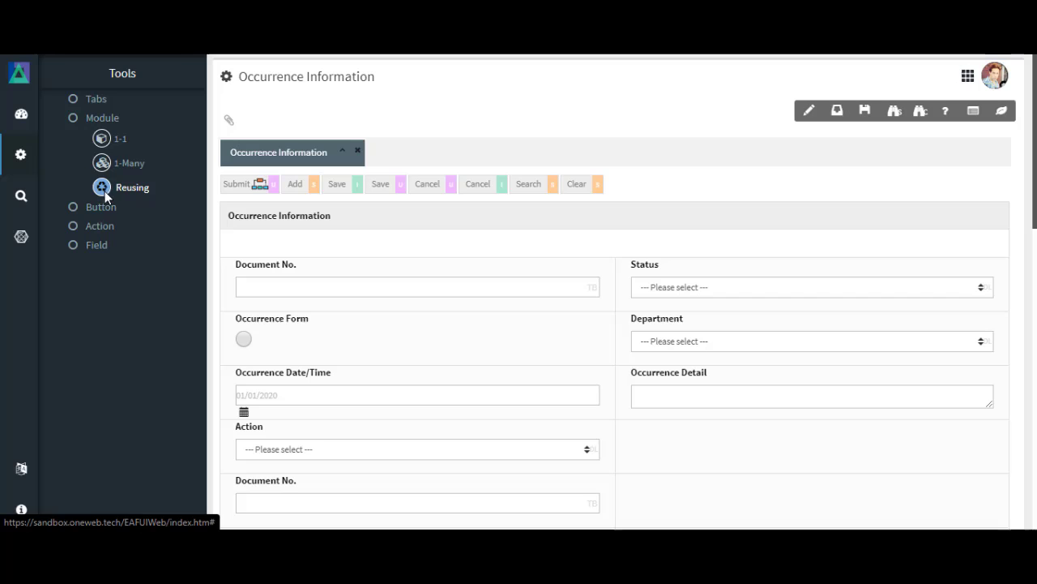
pyautogui.click(101, 207)
pyautogui.click(102, 228)
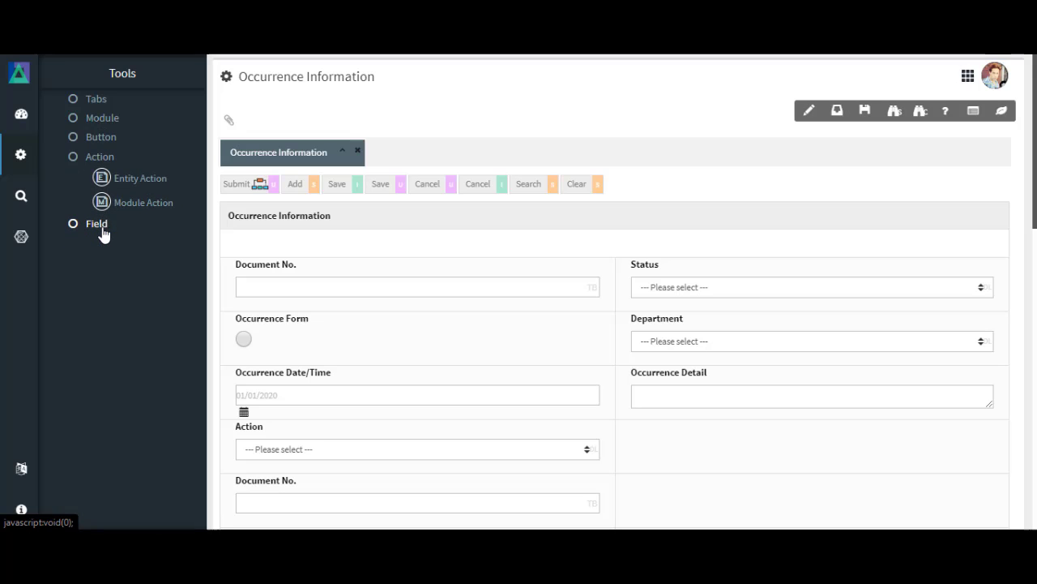
pyautogui.click(98, 223)
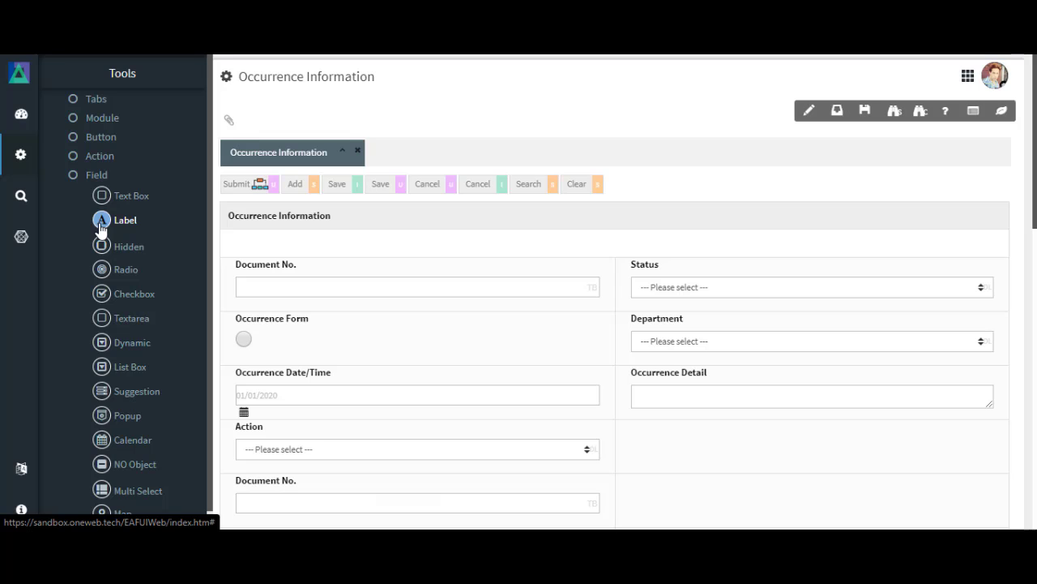
pyautogui.scroll(-1, 101, 231)
pyautogui.moveTo(265, 289)
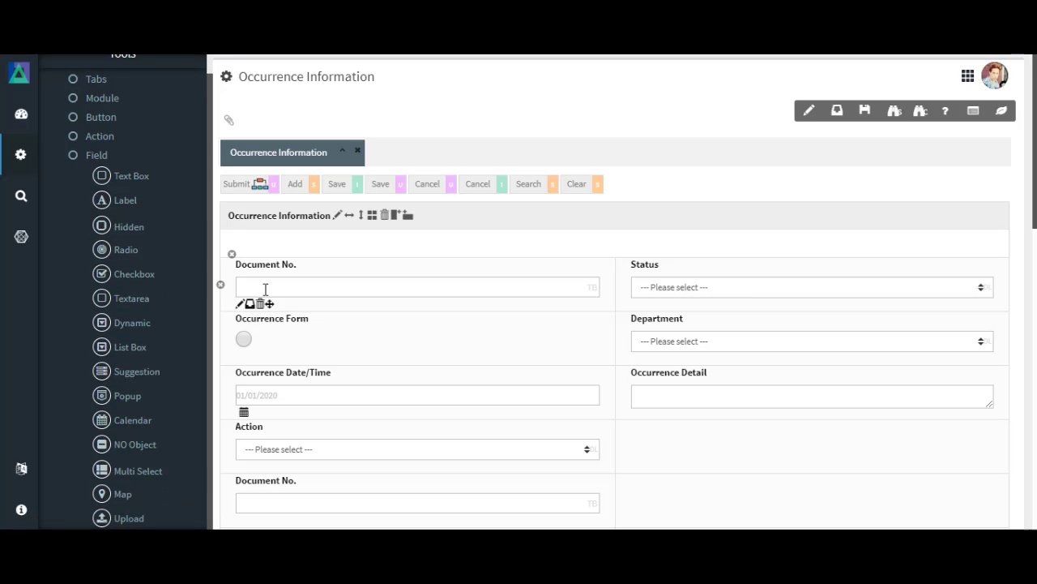
pyautogui.scroll(1, 173, 178)
pyautogui.scroll(-1, 173, 178)
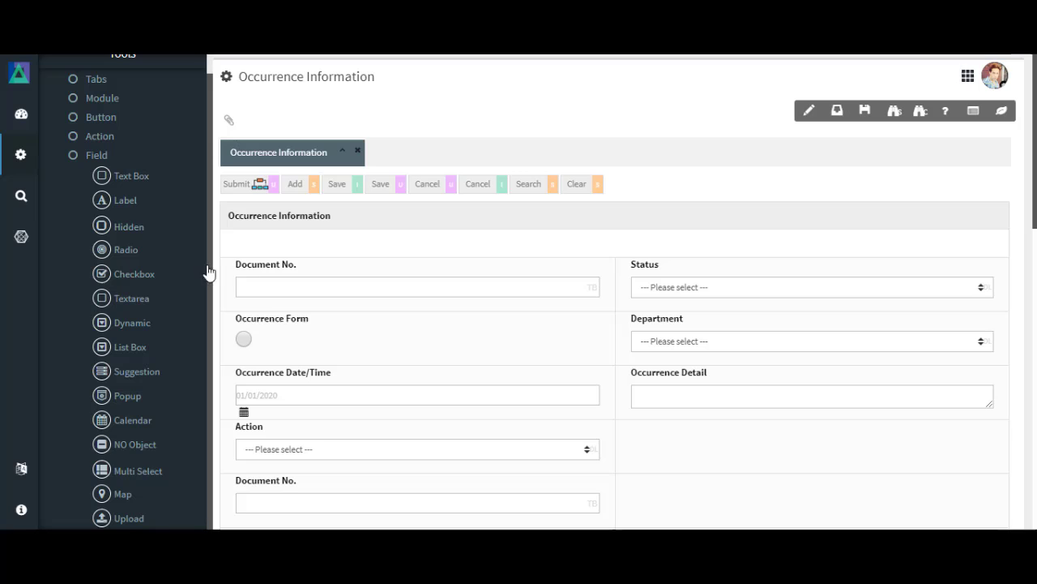
pyautogui.scroll(-1, 525, 243)
pyautogui.scroll(1, 525, 242)
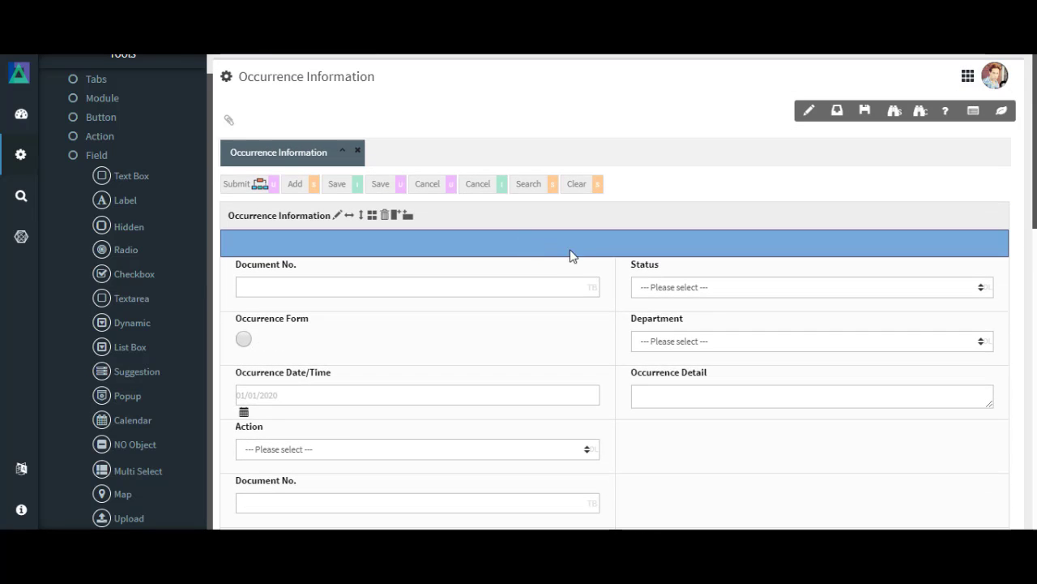
# Preview the Occurrence Information search screen, and examine the blank entry form for adding a record
pyautogui.scroll(-1, 894, 138)
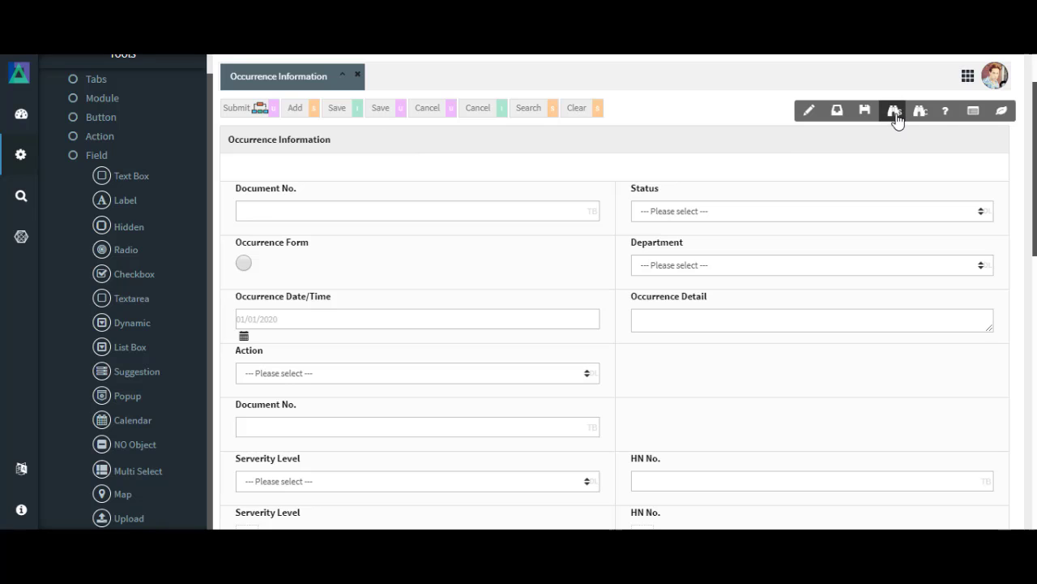
pyautogui.click(895, 117)
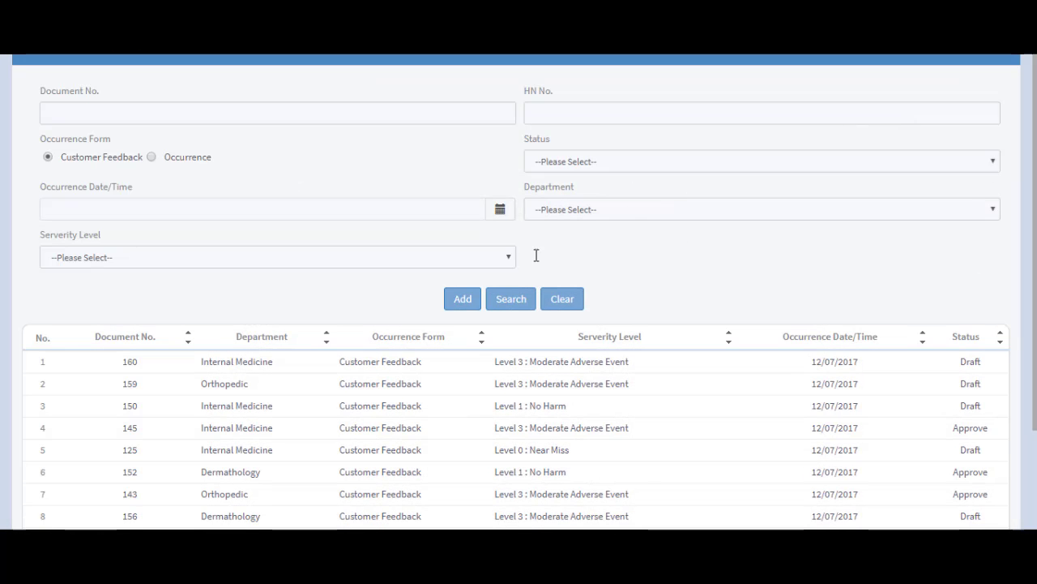
pyautogui.scroll(-2, 479, 314)
pyautogui.scroll(-1, 490, 315)
pyautogui.click(465, 225)
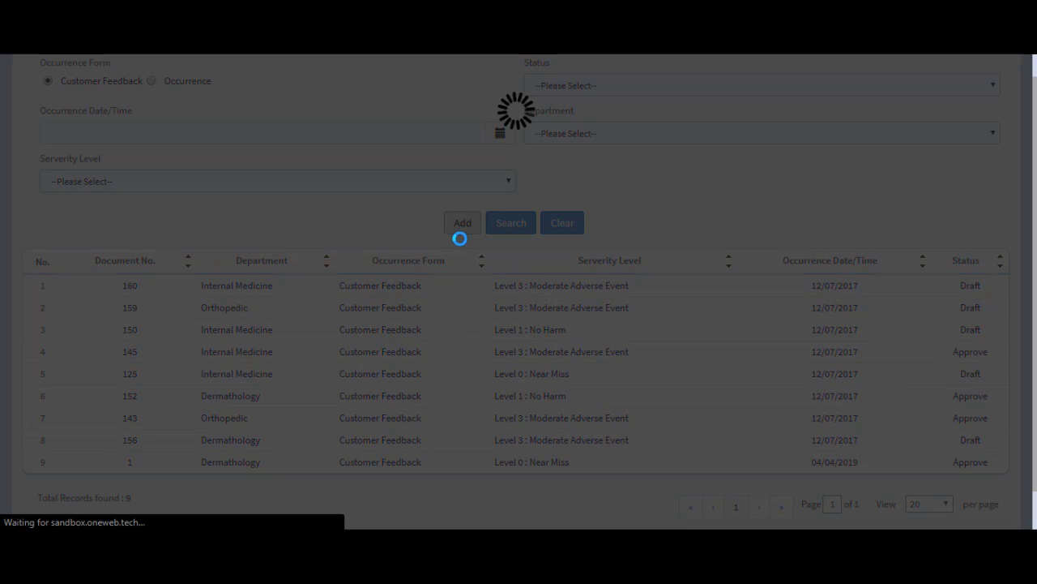
pyautogui.scroll(-5, 456, 257)
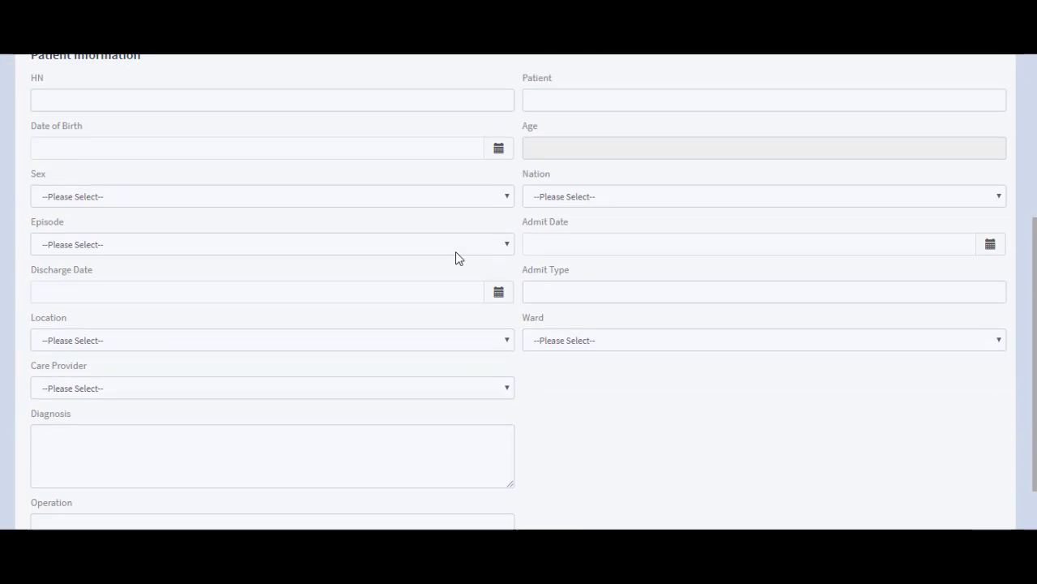
pyautogui.scroll(3, 456, 259)
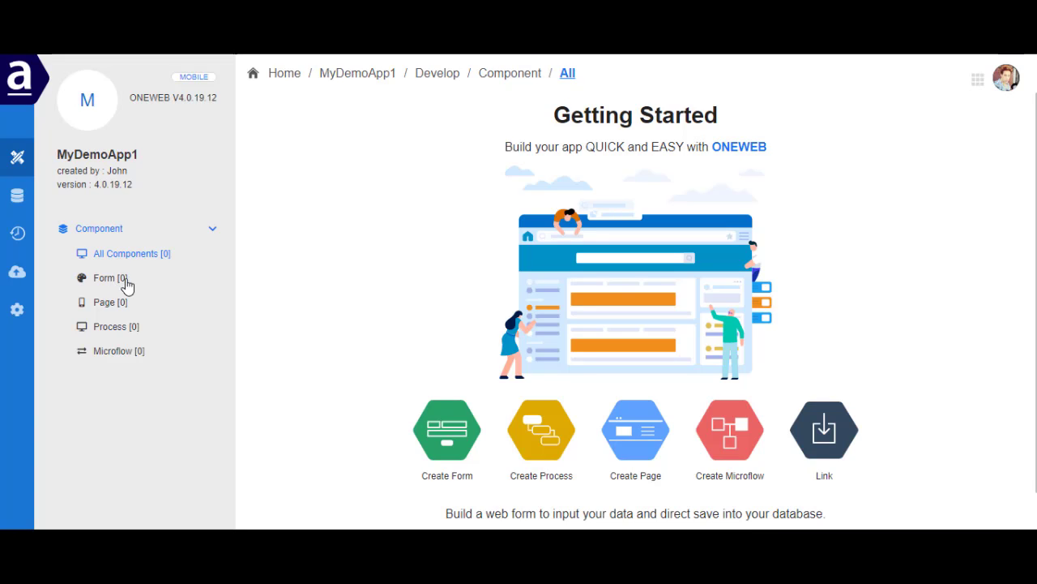
# Create a form component named Demoform in MyDemoApp1 and start designing it
pyautogui.click(444, 438)
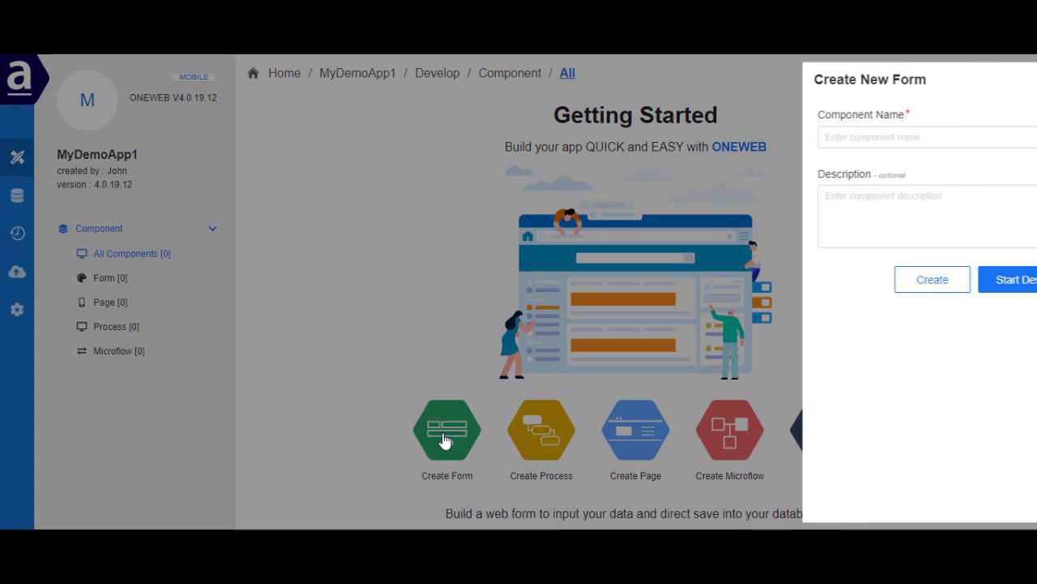
pyautogui.click(800, 135)
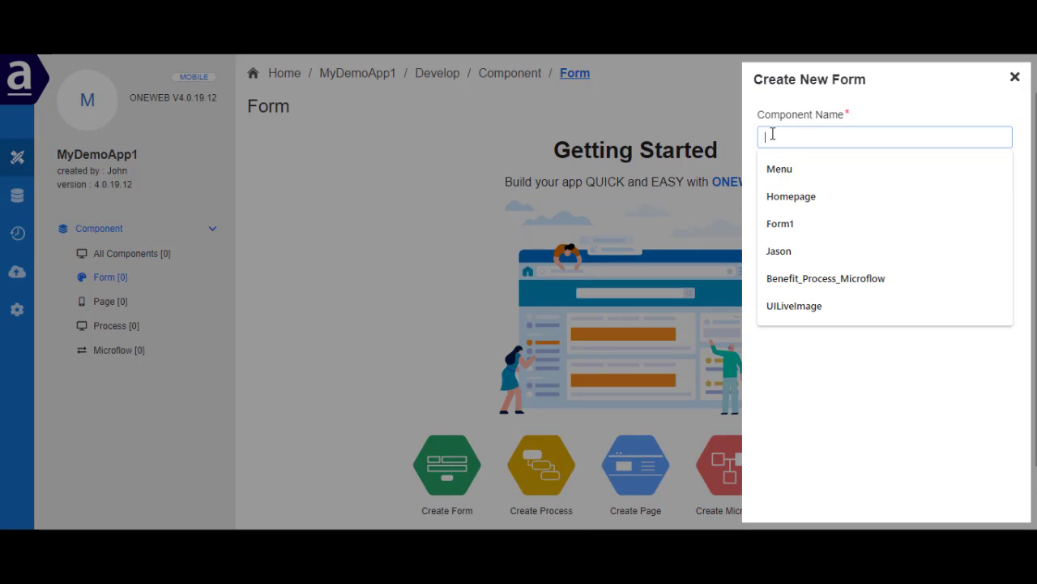
pyautogui.write('De')
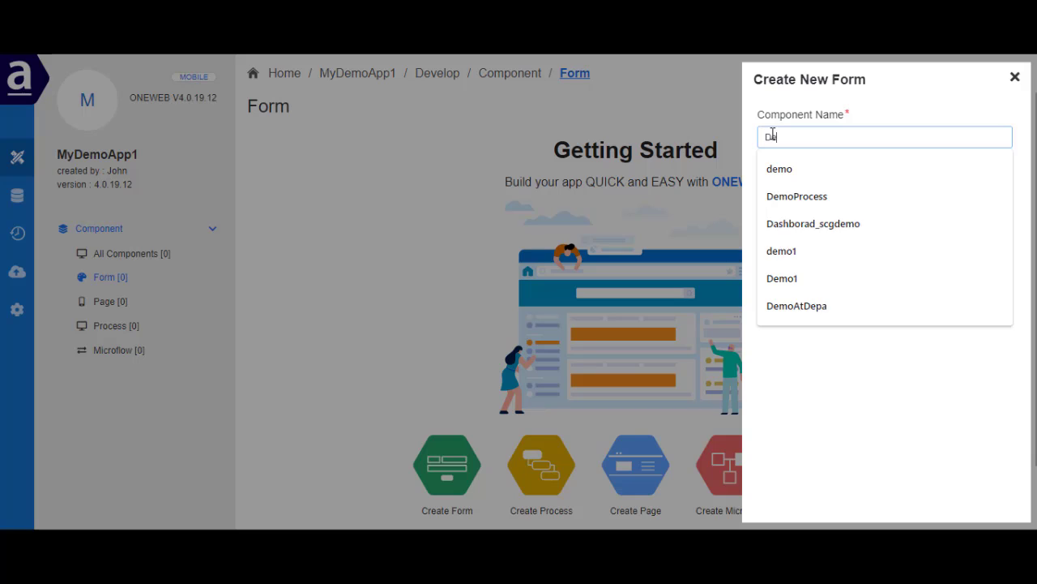
pyautogui.write('moform')
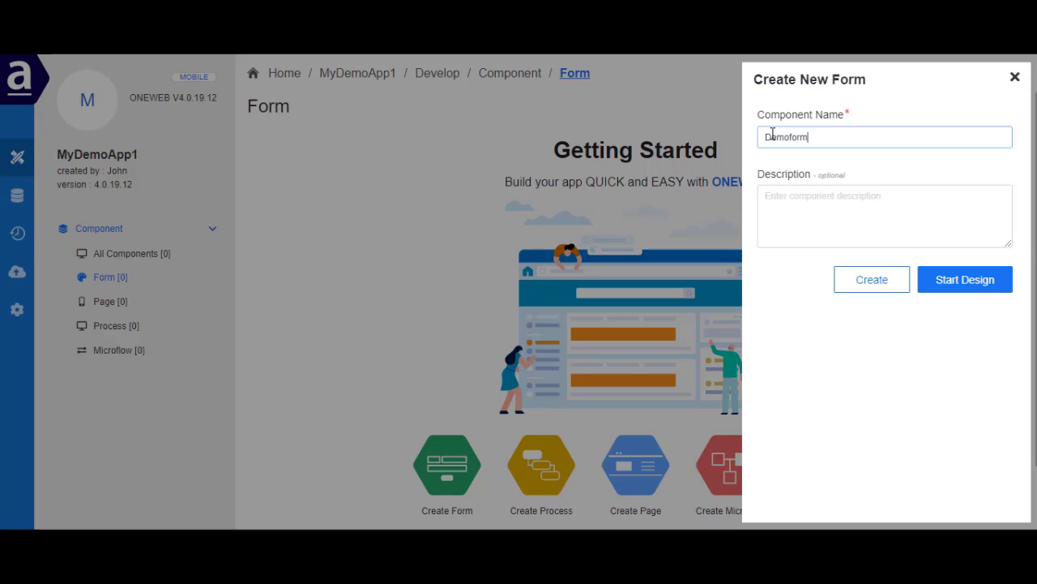
pyautogui.click(958, 281)
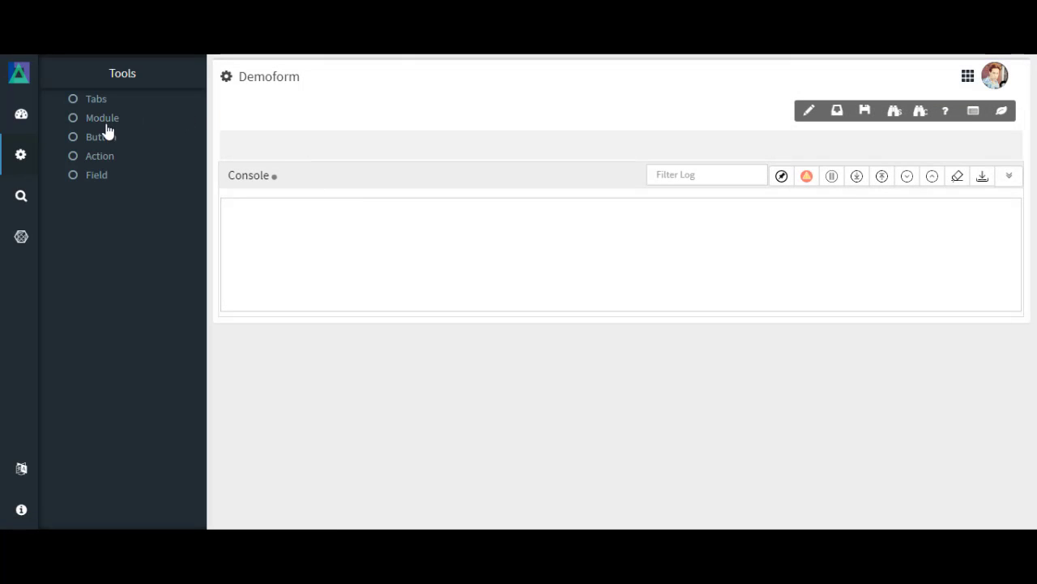
# Look through the Field, Action, Button, Module and Tabs tools offered for designing Demoform
pyautogui.click(101, 176)
pyautogui.click(100, 157)
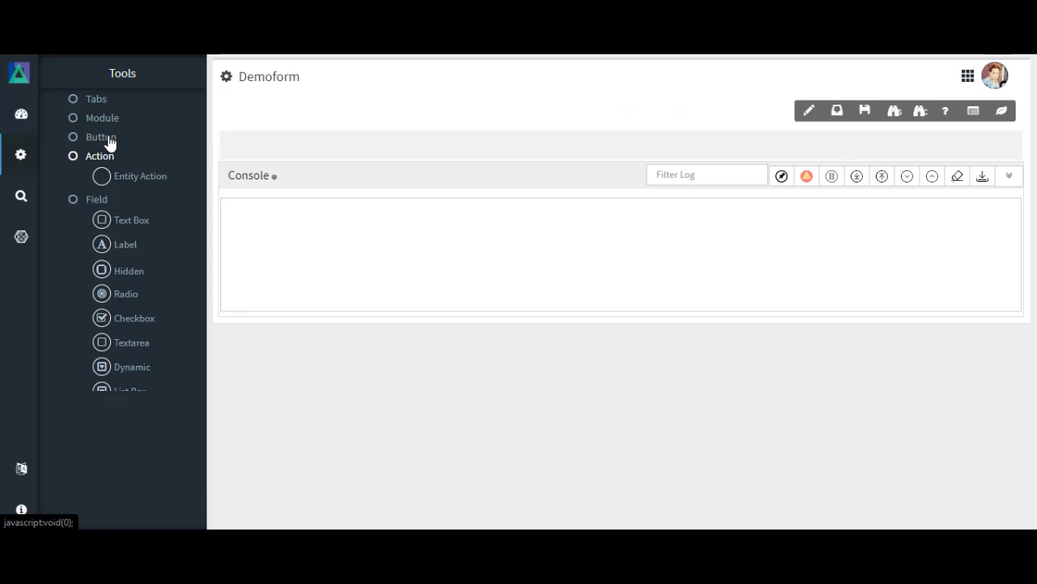
pyautogui.click(104, 138)
pyautogui.click(106, 120)
pyautogui.click(103, 102)
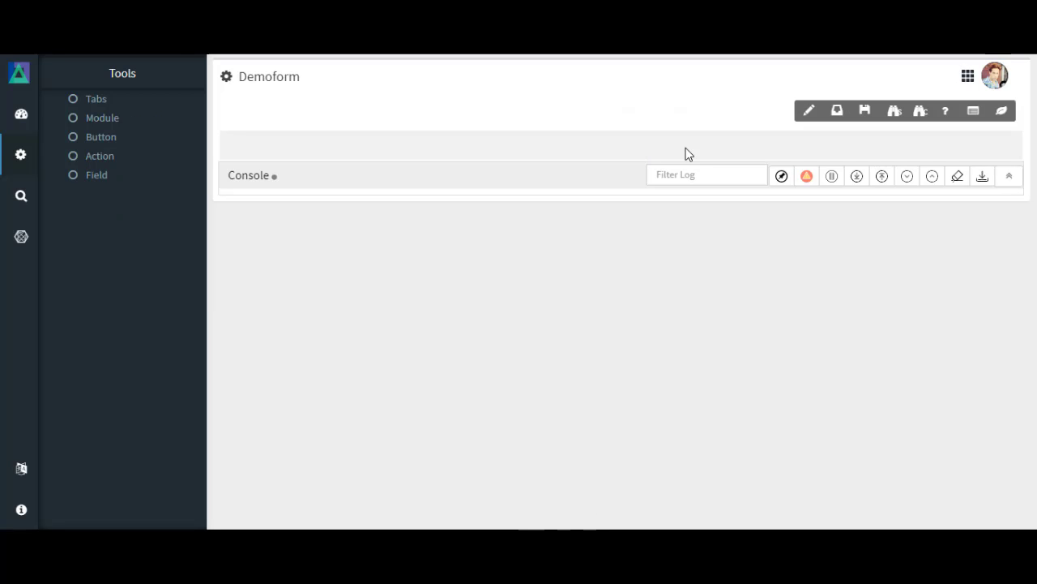
# View MyDemoApp1's component list and the available design tools, and return to AppSpace
pyautogui.click(969, 77)
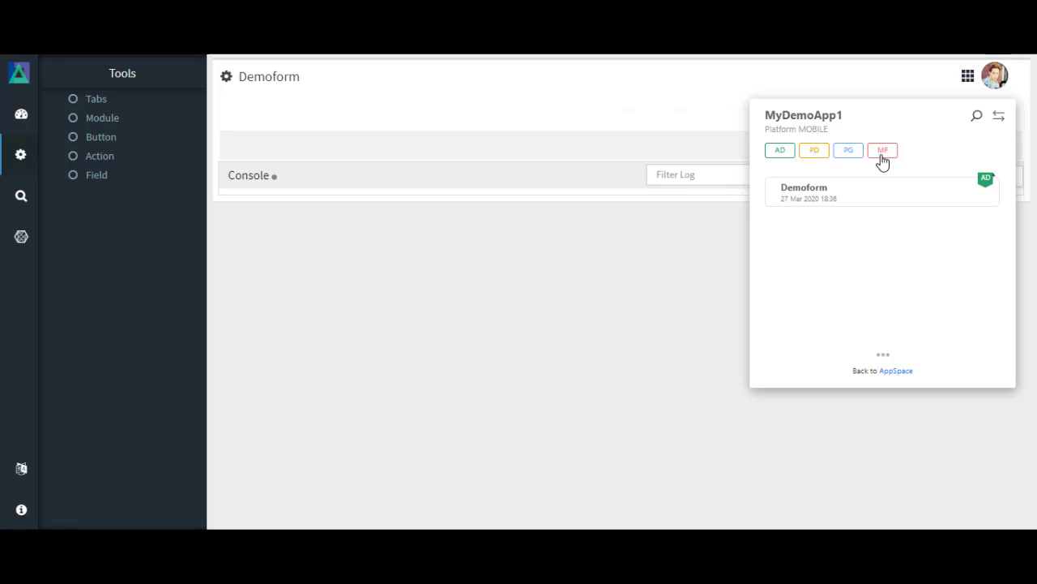
pyautogui.click(1000, 119)
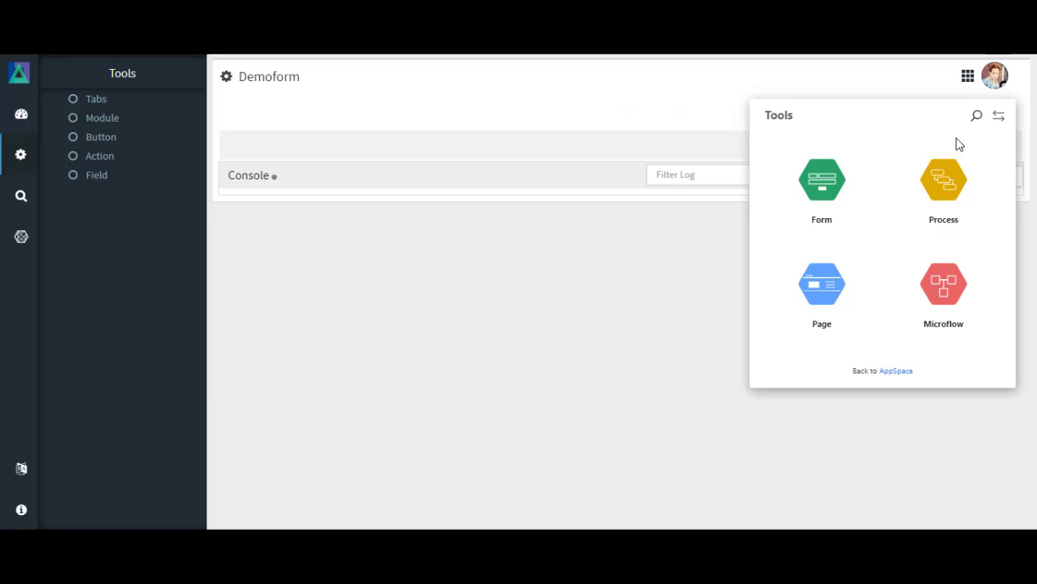
pyautogui.click(897, 373)
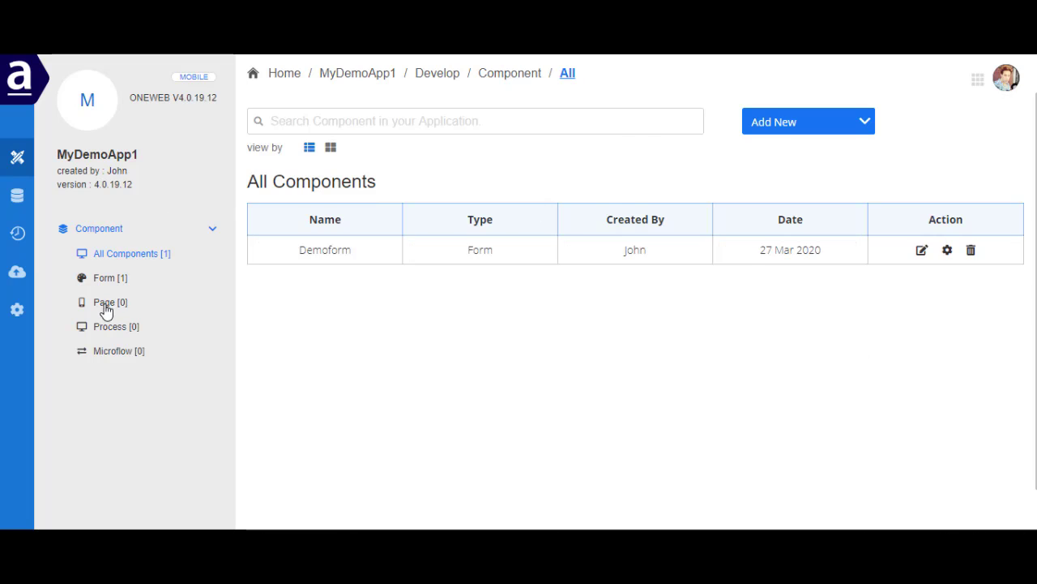
# Create a page component named DemoPage in MyDemoApp1 with the Blank page type and start designing it
pyautogui.click(109, 306)
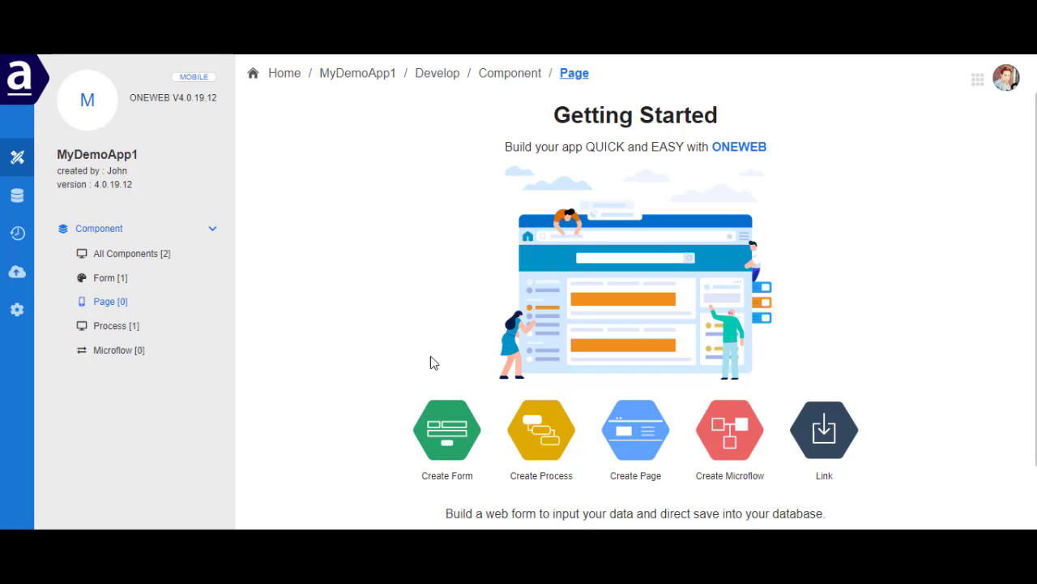
pyautogui.click(635, 460)
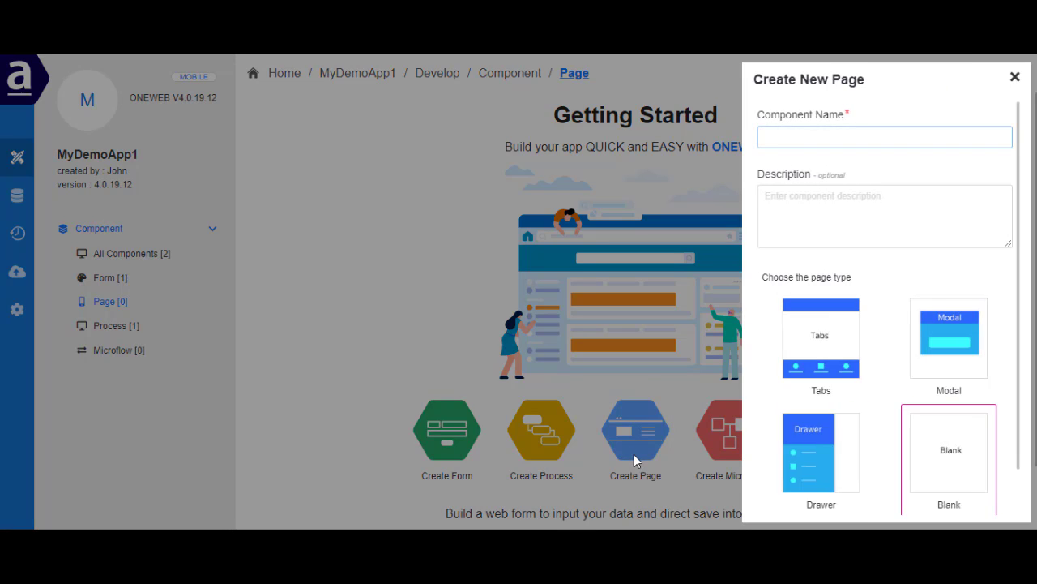
pyautogui.click(790, 142)
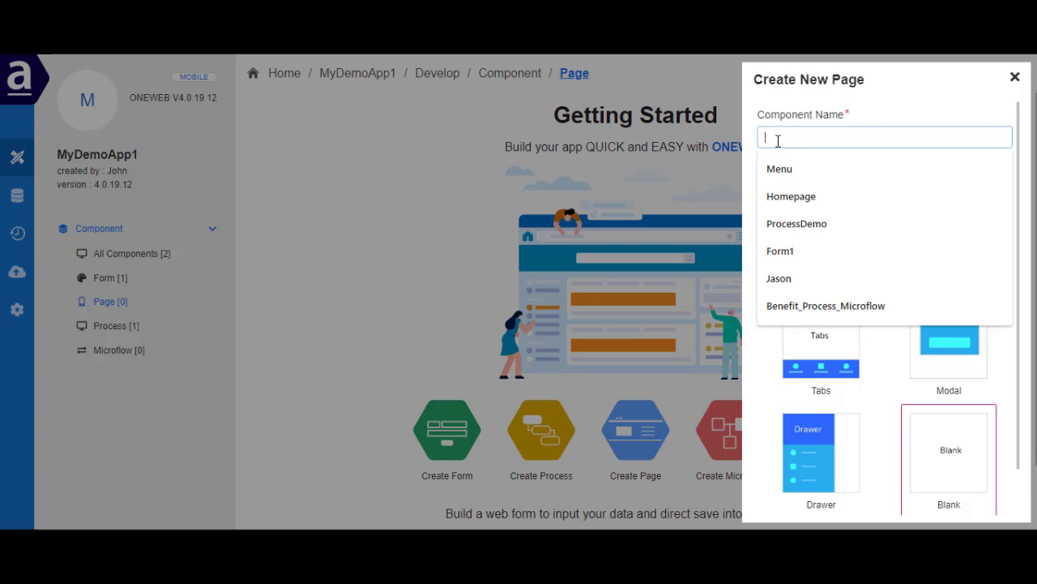
pyautogui.write('DemoPage')
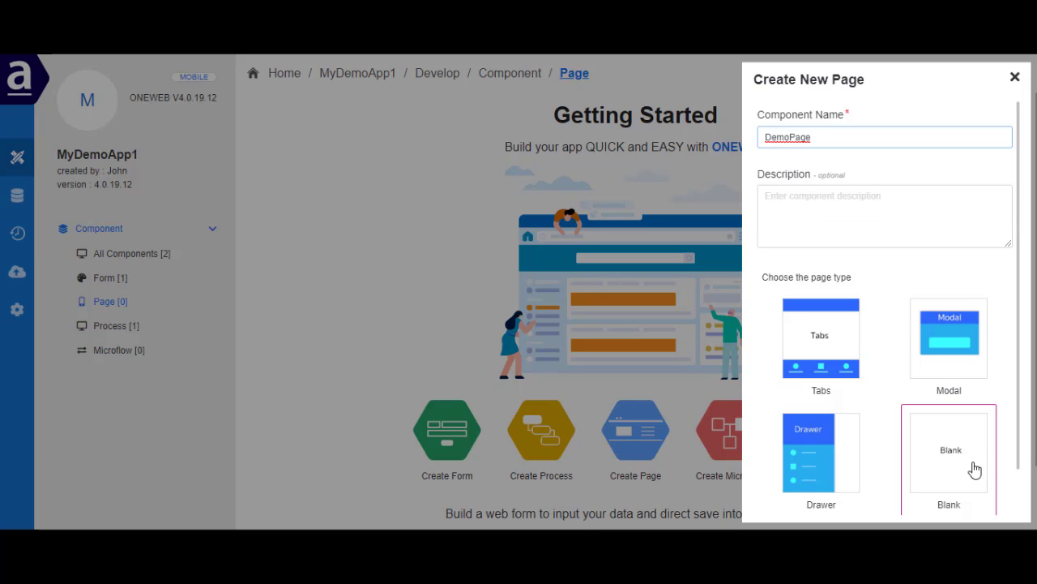
pyautogui.scroll(-1, 975, 470)
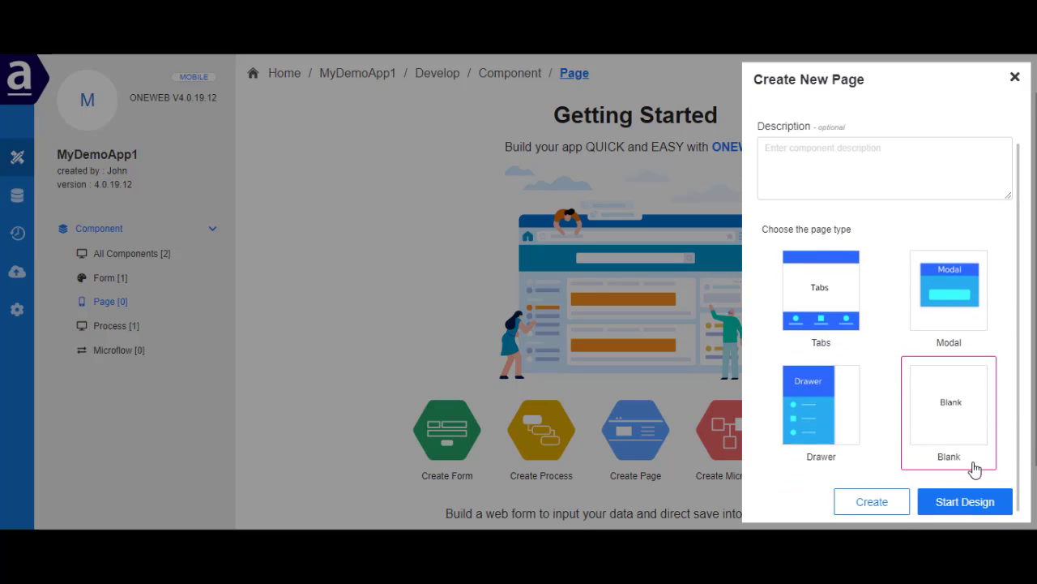
pyautogui.click(965, 504)
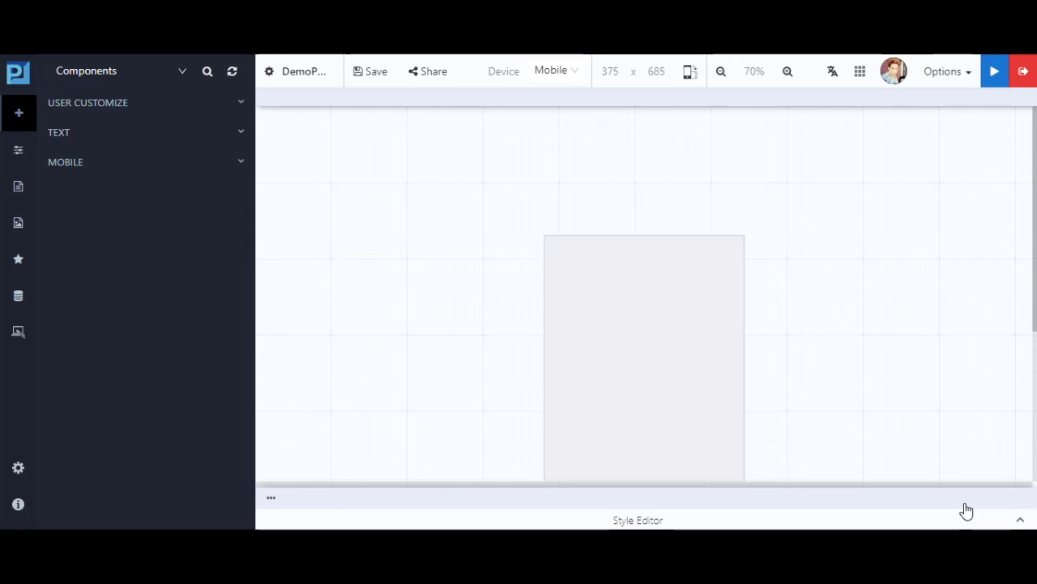
# Turn on the Mobile Skin for DemoPage and look through the Text and Mobile components offered
pyautogui.click(946, 77)
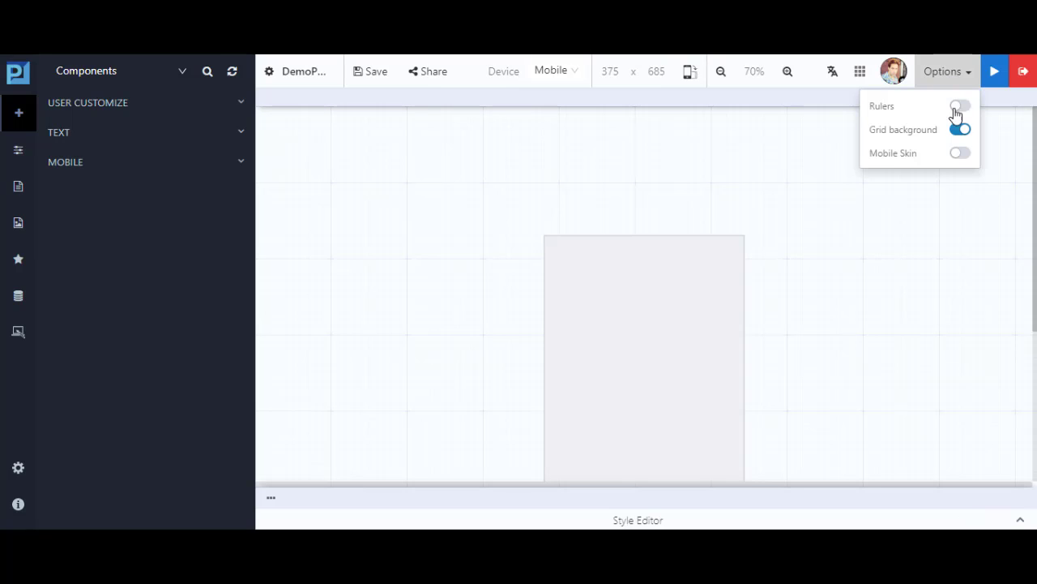
pyautogui.click(962, 154)
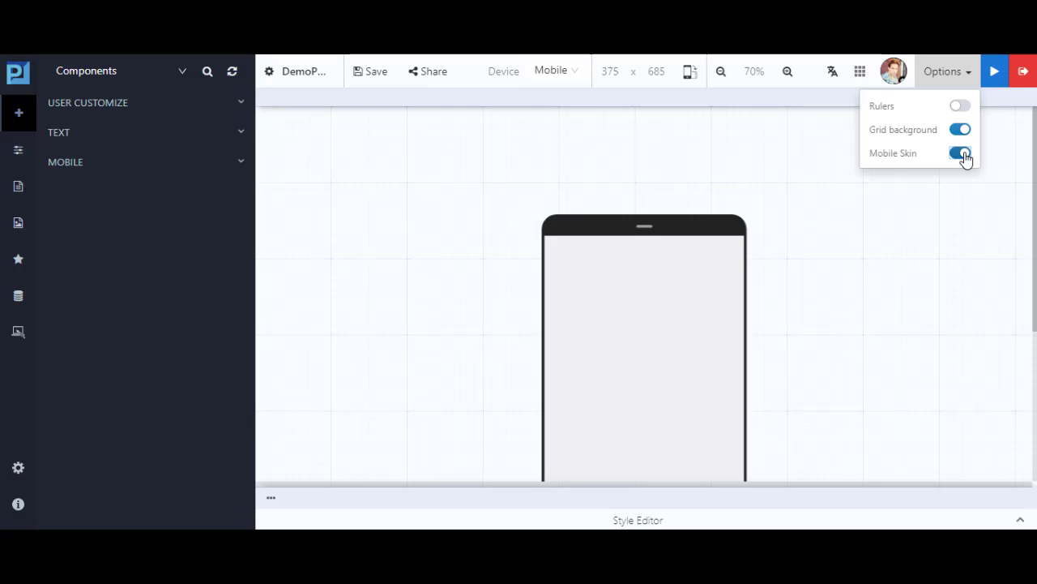
pyautogui.click(232, 171)
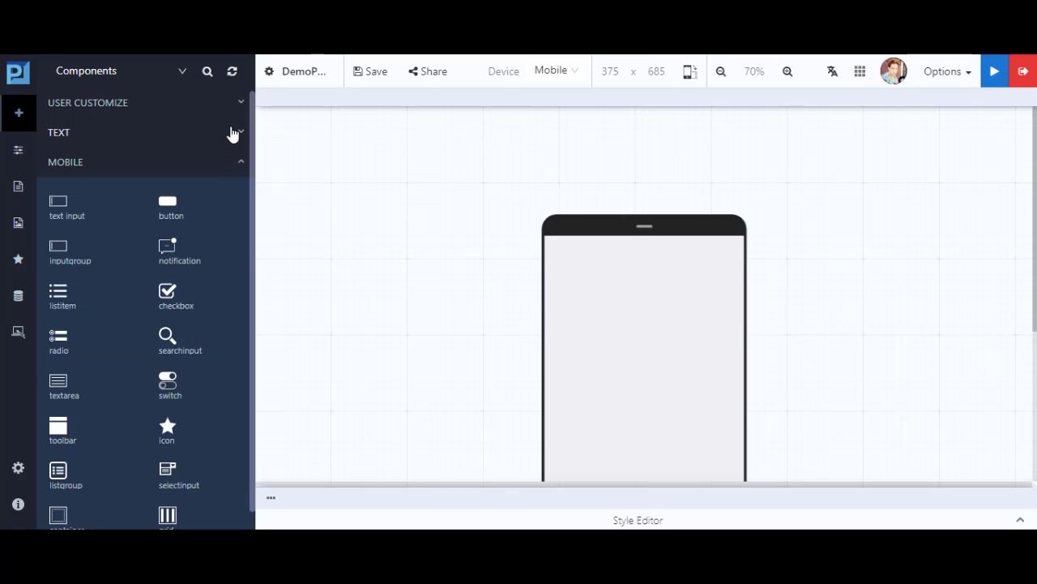
pyautogui.click(232, 132)
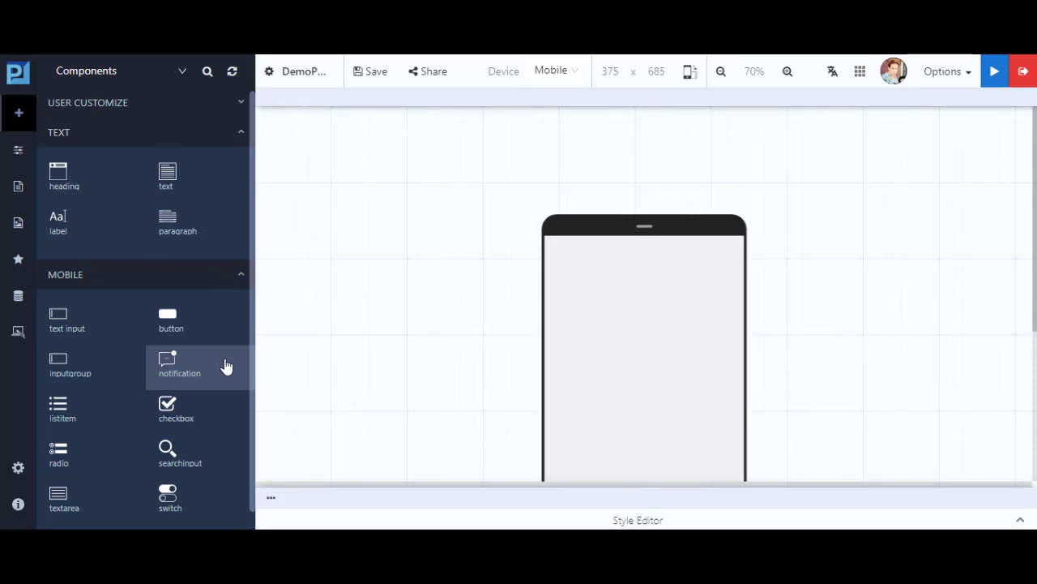
pyautogui.scroll(-2, 227, 366)
pyautogui.scroll(-6, 231, 371)
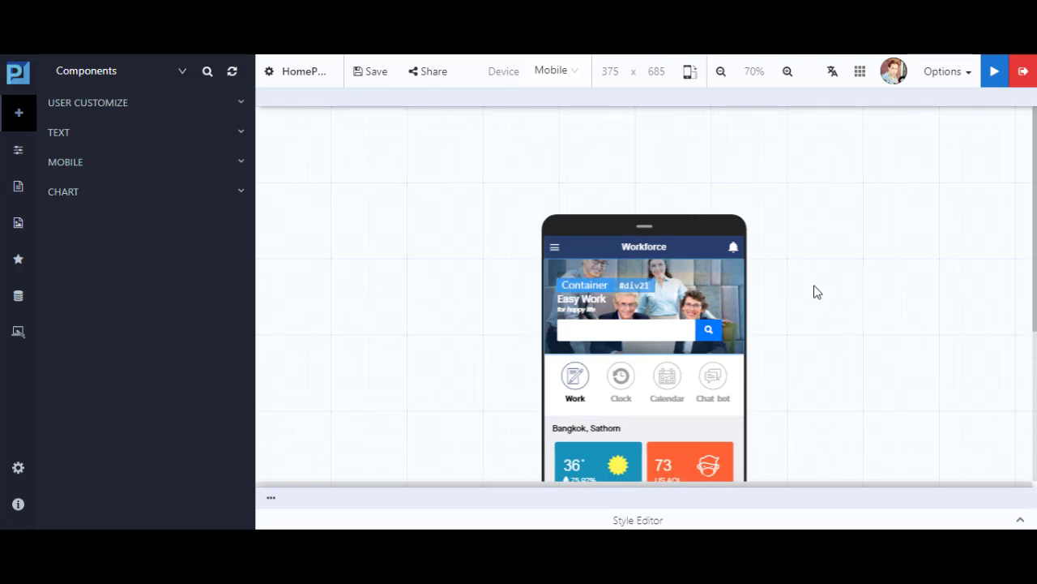
# Examine the finished Workforce home page design and browse the Text and Mobile components available for it
pyautogui.moveTo(1035, 232); pyautogui.dragTo(1034, 257)
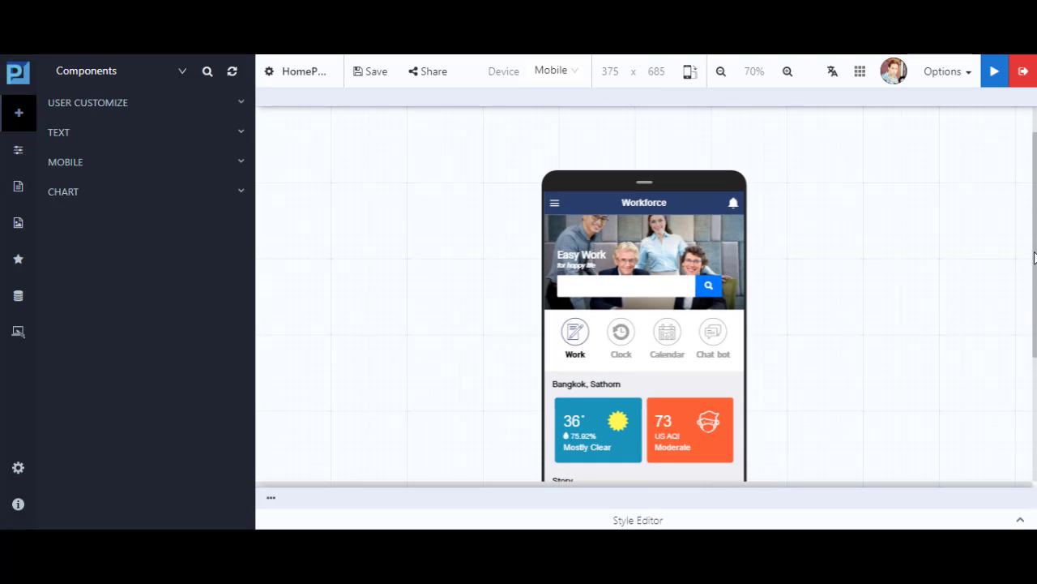
pyautogui.click(170, 133)
pyautogui.click(159, 281)
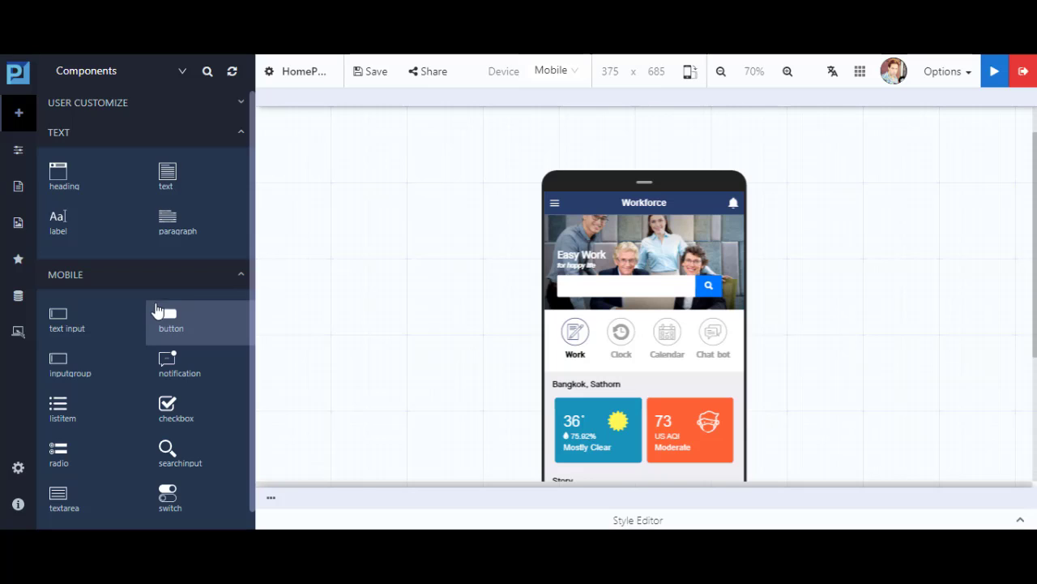
pyautogui.scroll(-3, 175, 373)
pyautogui.scroll(-8, 177, 389)
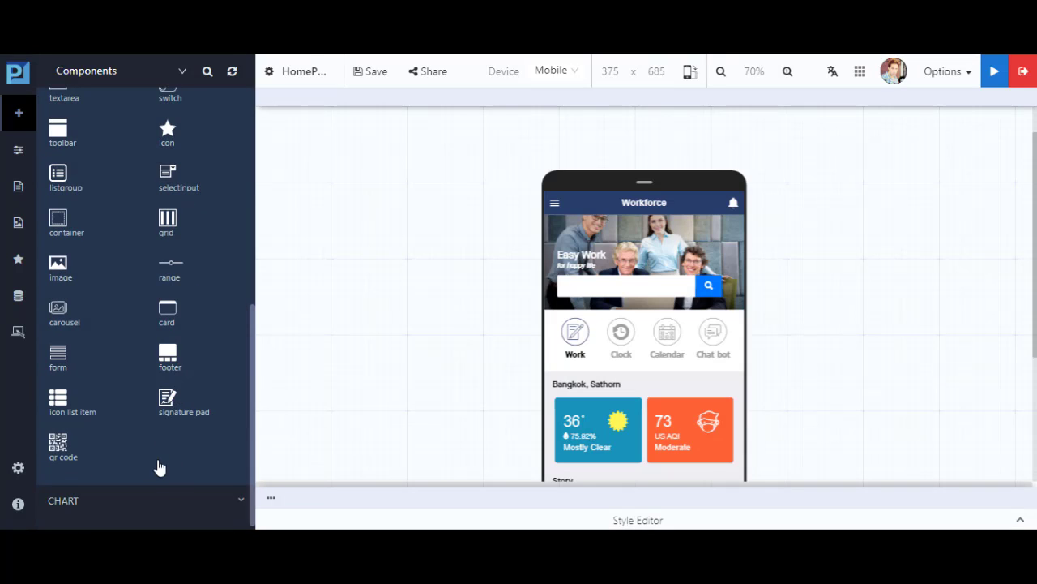
pyautogui.scroll(10, 166, 399)
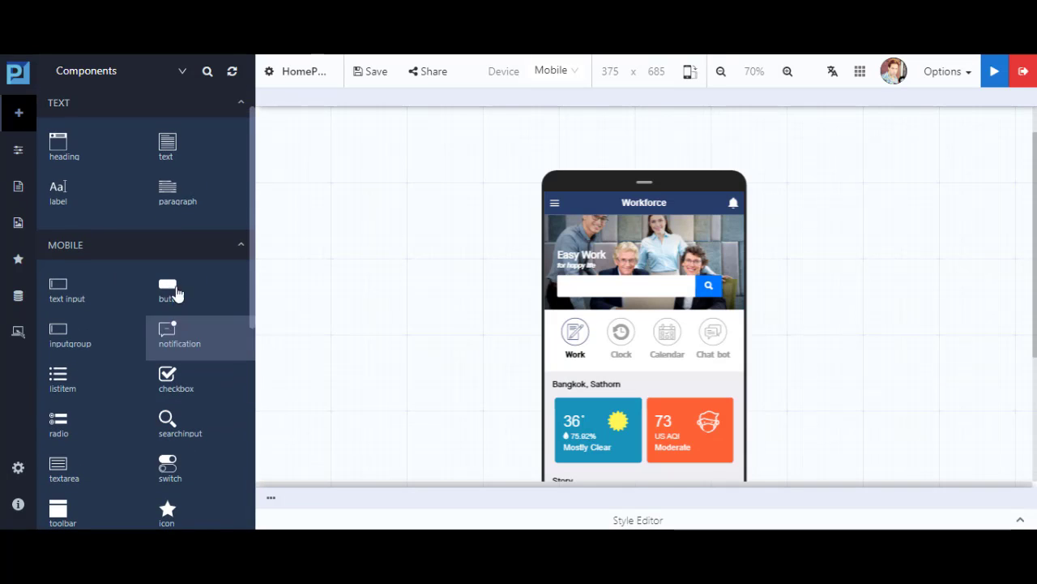
pyautogui.click(227, 251)
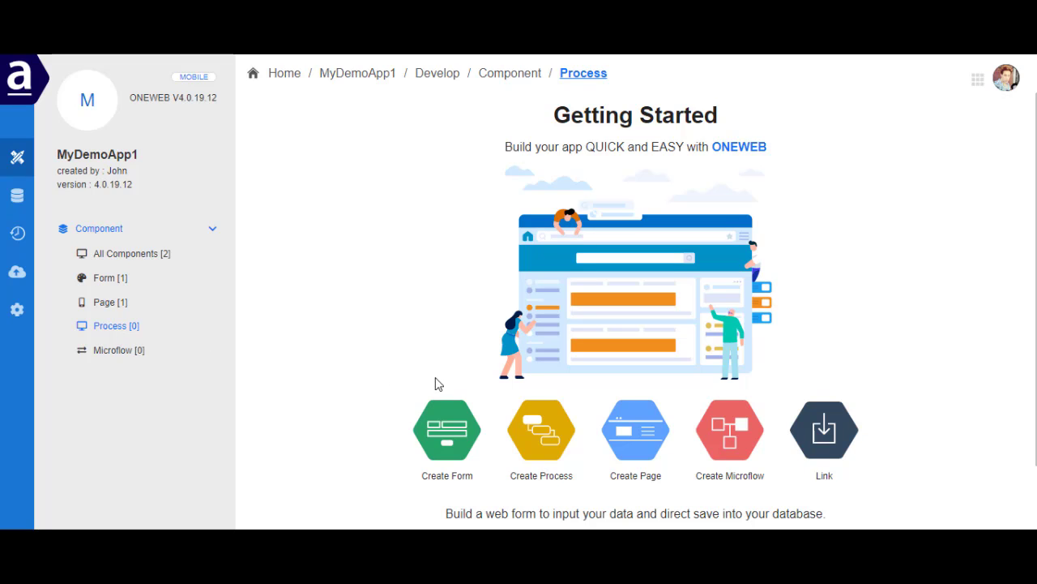
# Create a process component named DemoProcess1 in MyDemoApp1 and start designing it
pyautogui.click(550, 485)
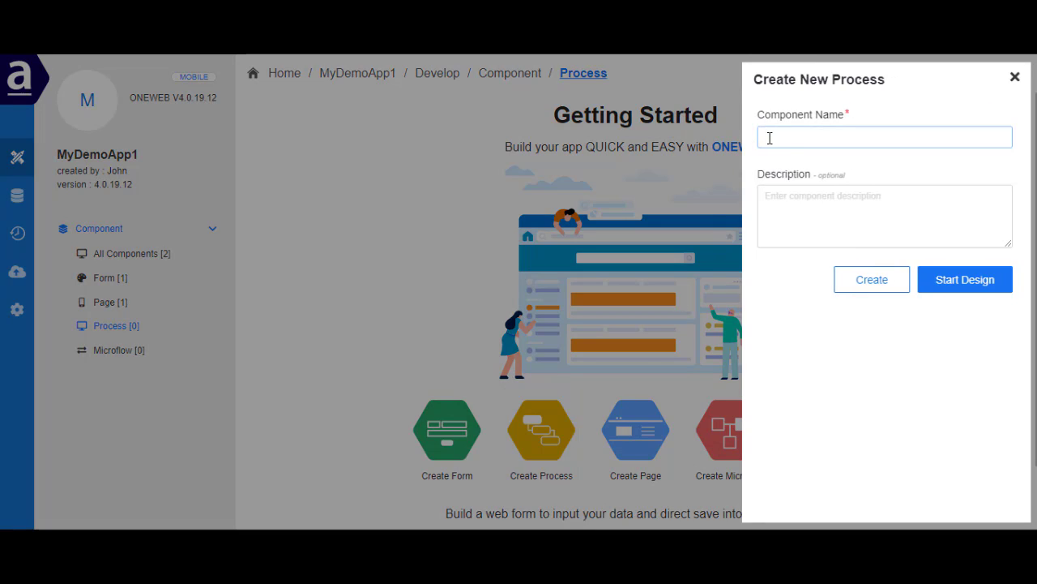
pyautogui.click(770, 138)
pyautogui.write('De')
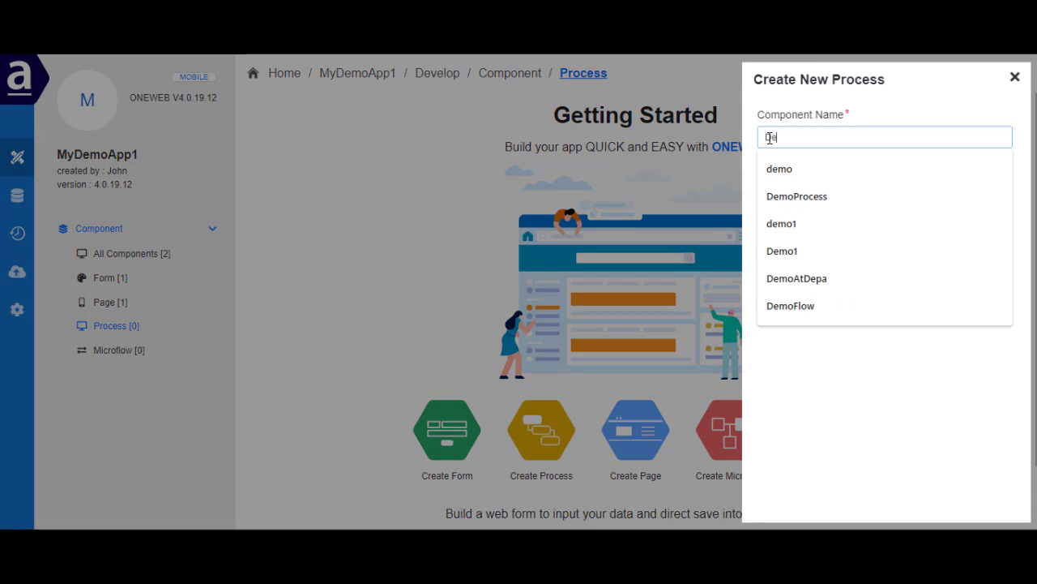
pyautogui.write('moProcess1')
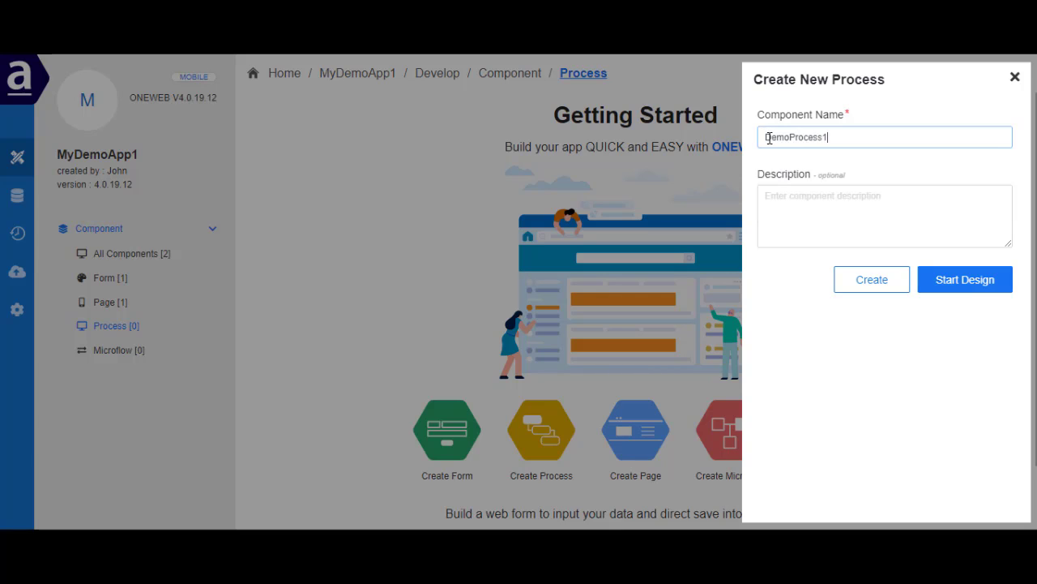
pyautogui.click(975, 279)
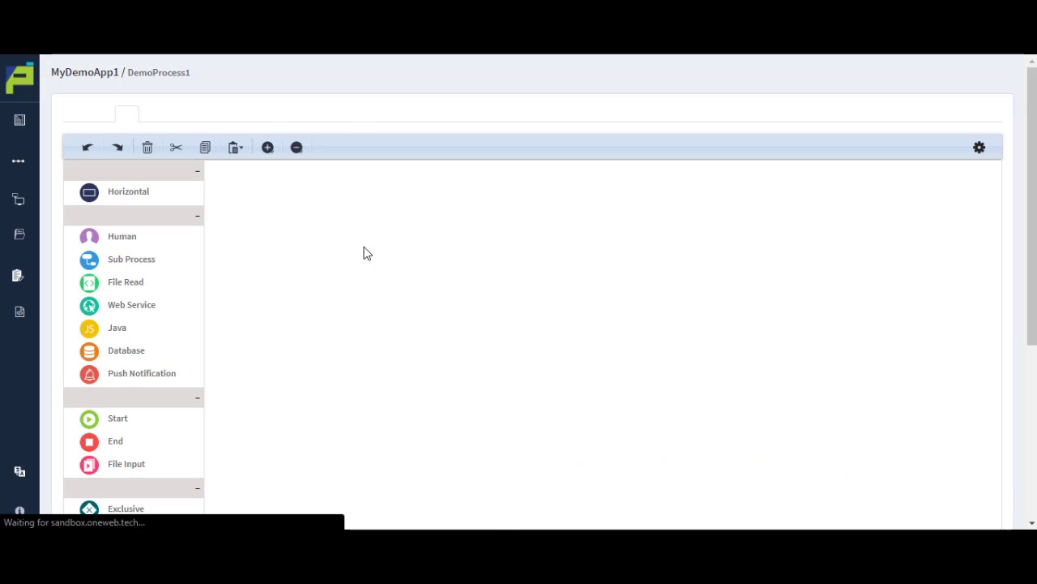
# Look through the Pool/Lane, Activity, Event, Gateway and Boundary Event elements offered for DemoProcess1's workflow
pyautogui.scroll(-1, 173, 416)
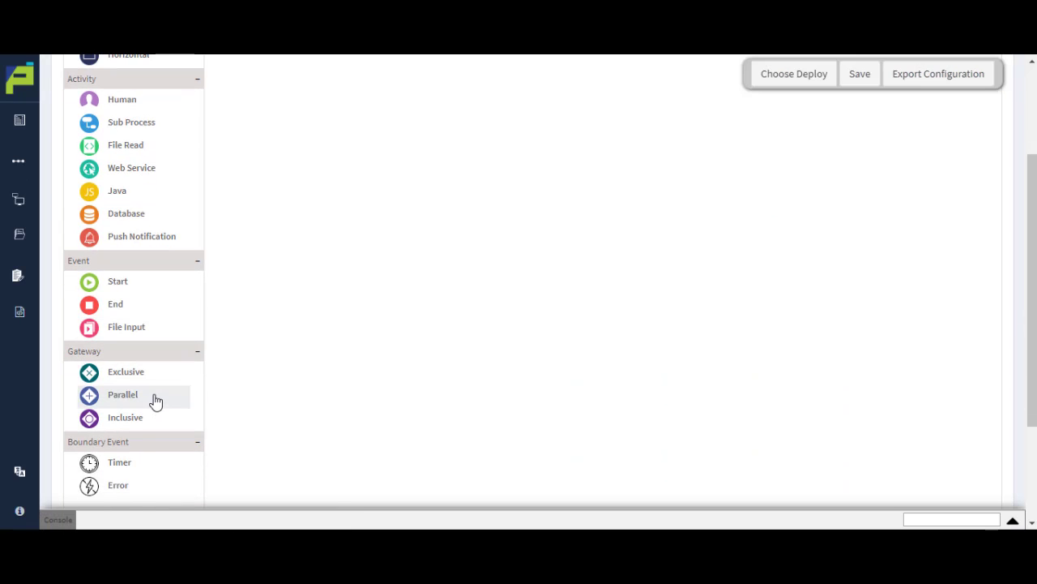
pyautogui.scroll(1, 164, 401)
pyautogui.scroll(-1, 162, 400)
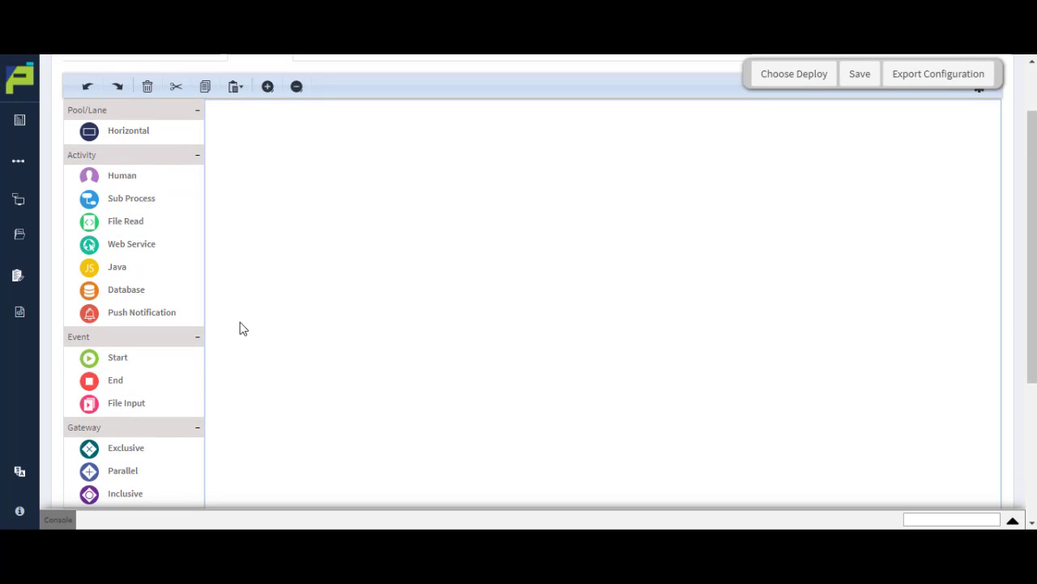
pyautogui.scroll(1, 122, 361)
# Open the process PD_ASSIGN_LEAD_1 and examine its workflow across the Sale, Sale Lead and Sale Manager lanes
pyautogui.moveTo(29, 175)
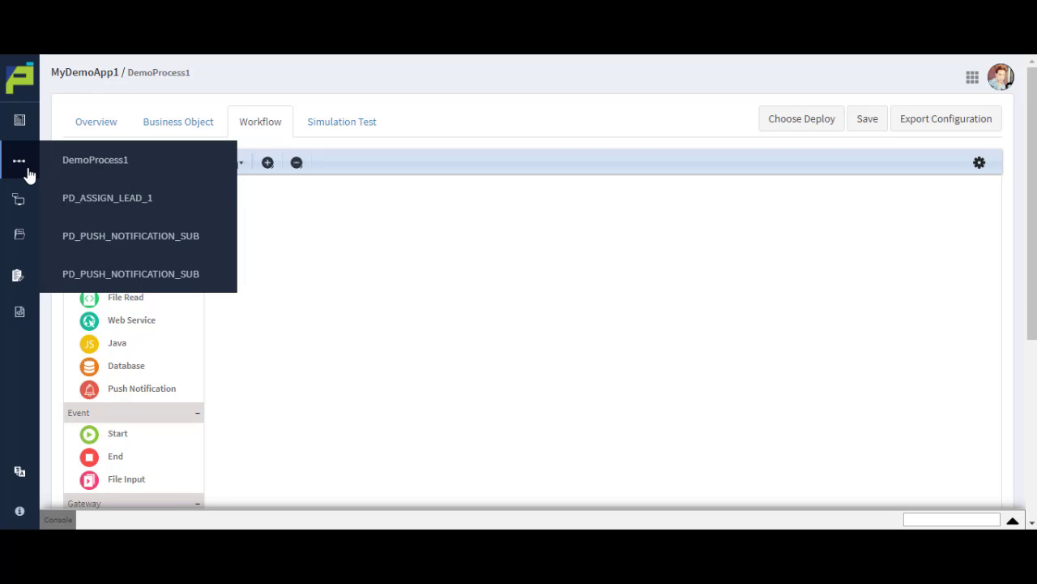
pyautogui.click(112, 199)
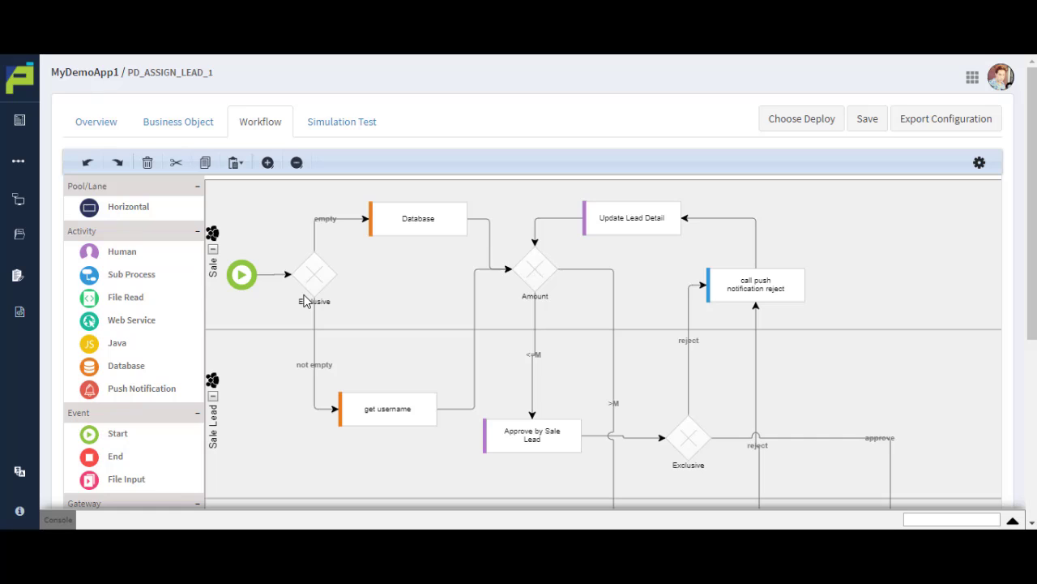
pyautogui.scroll(-2, 307, 306)
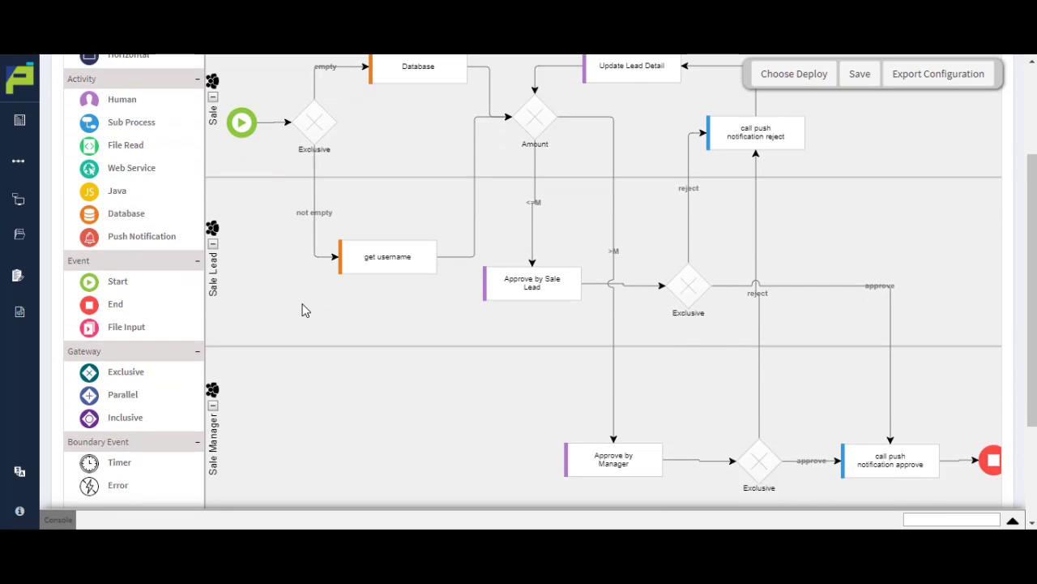
pyautogui.scroll(2, 302, 311)
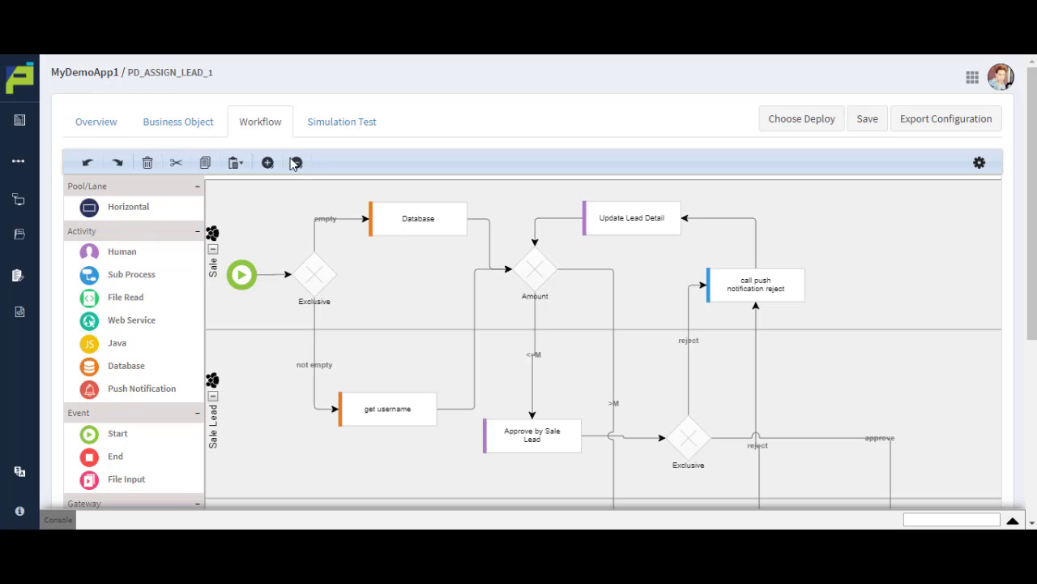
pyautogui.click(295, 163)
pyautogui.click(295, 163)
pyautogui.click(295, 162)
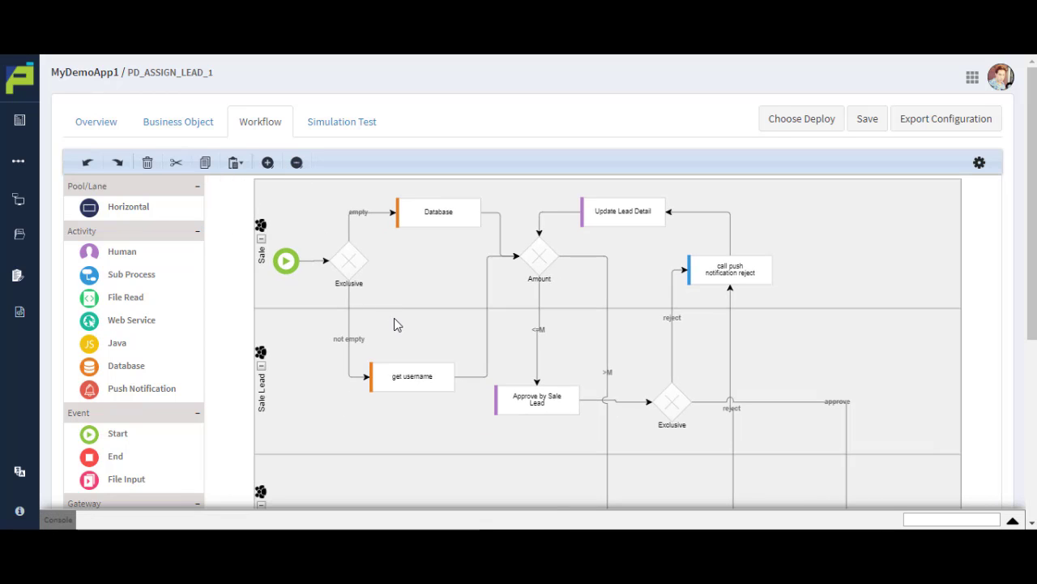
pyautogui.scroll(-1, 394, 320)
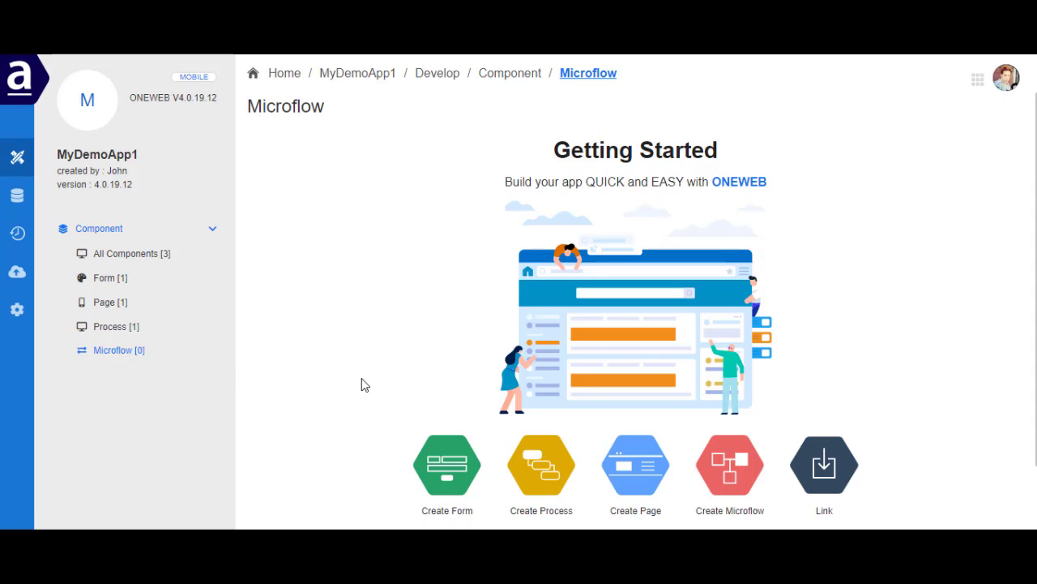
# Create a microflow component named DemoFlow in MyDemoApp1 and start designing it
pyautogui.click(720, 489)
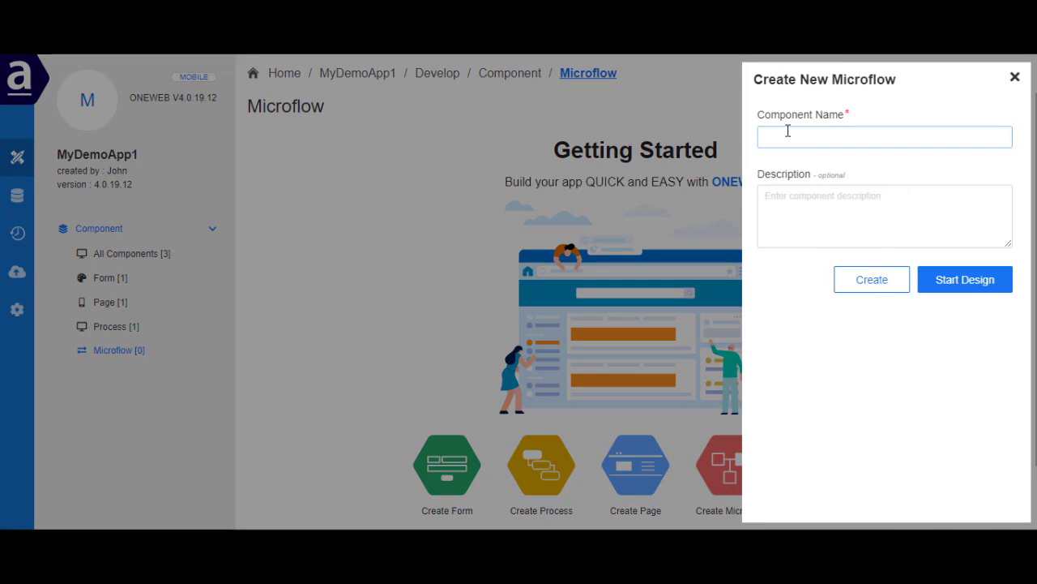
pyautogui.click(786, 133)
pyautogui.write('De')
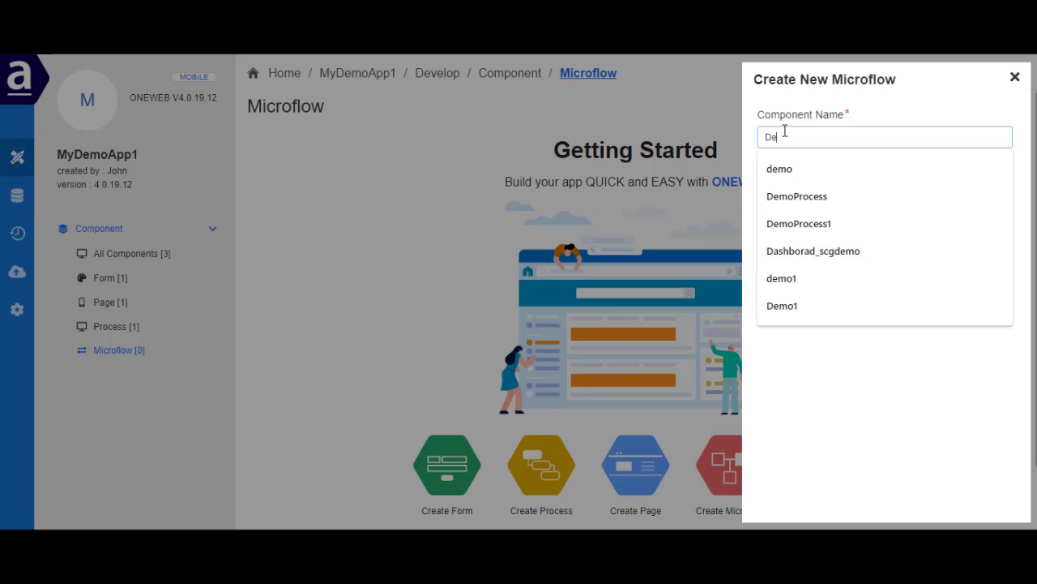
pyautogui.write('moFlow')
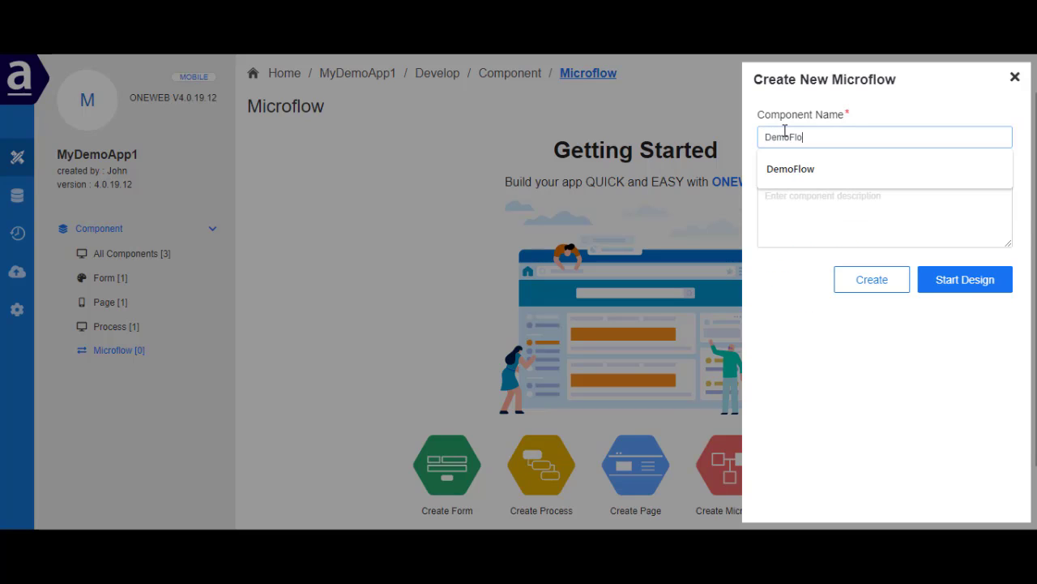
pyautogui.click(944, 288)
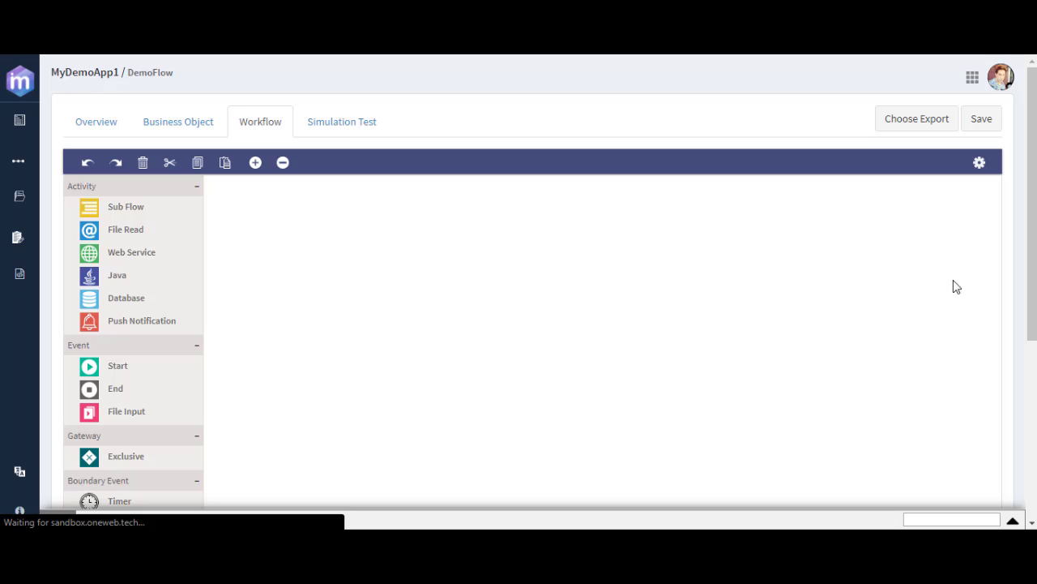
# Look through the Activity, Event, Gateway and Boundary Event elements offered for DemoFlow's workflow
pyautogui.scroll(-2, 185, 322)
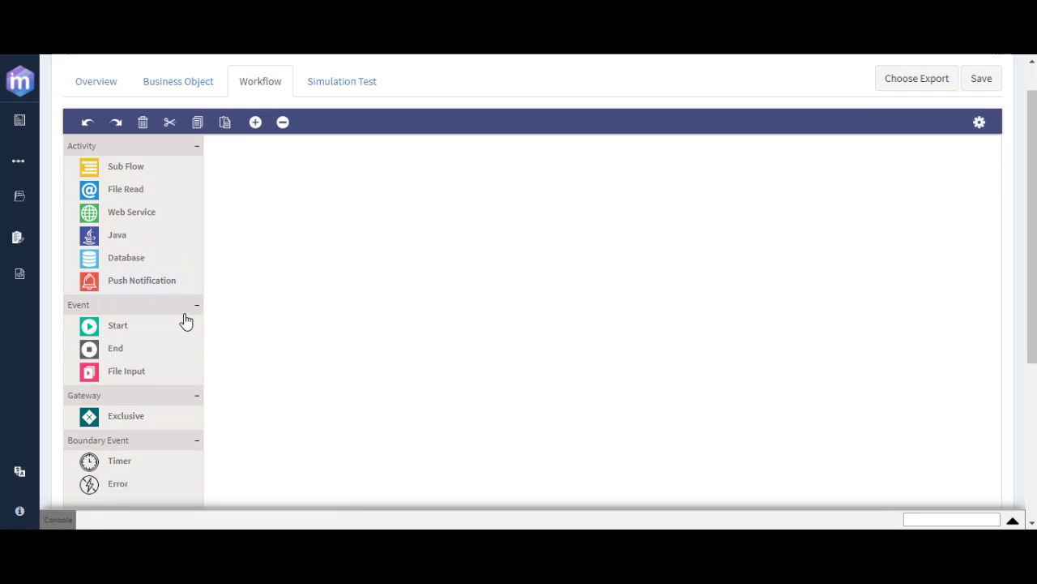
pyautogui.scroll(-3, 181, 338)
pyautogui.scroll(3, 183, 336)
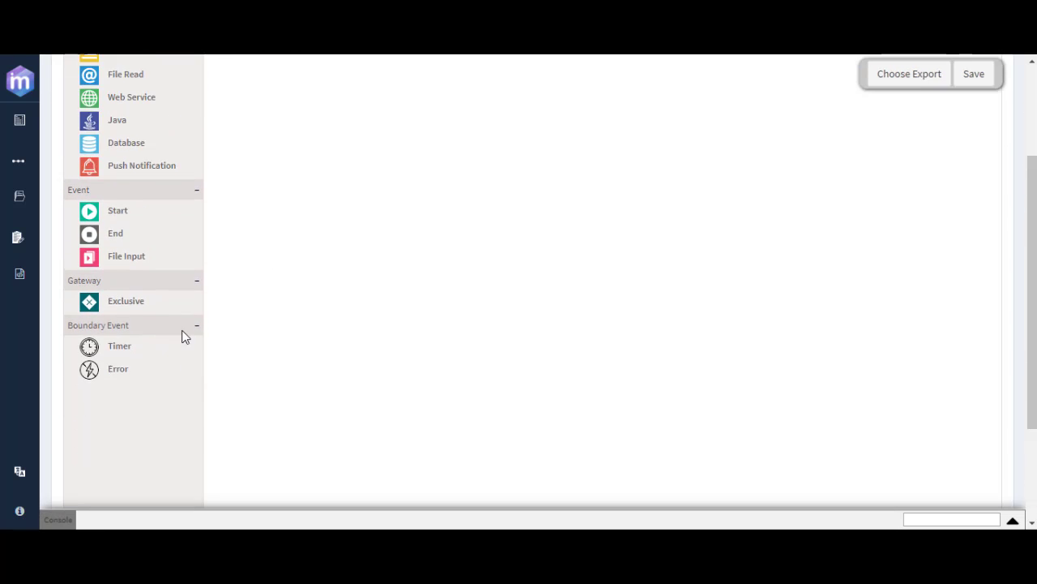
pyautogui.scroll(2, 185, 338)
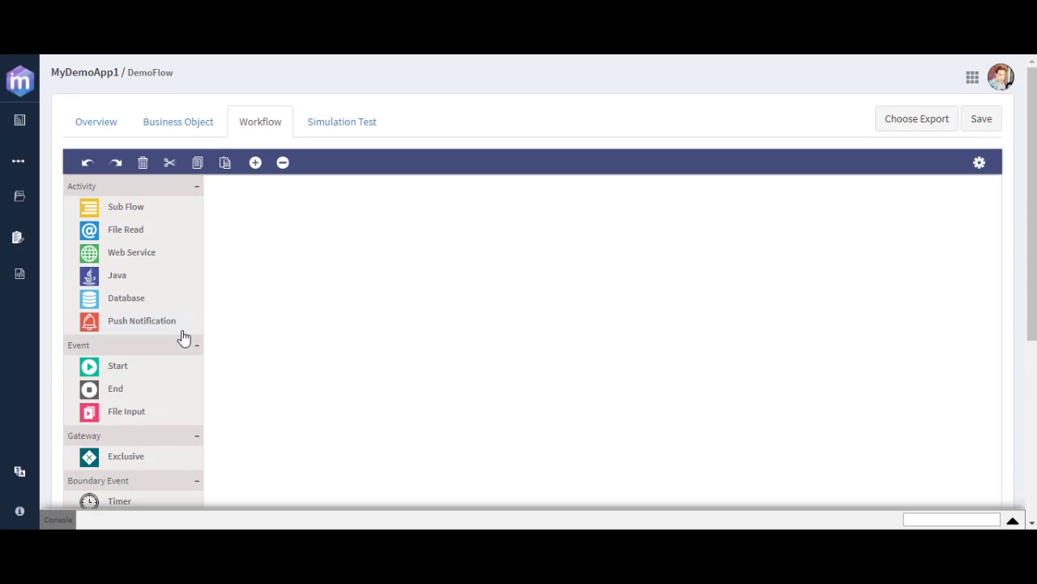
# Open the microflow ExampleFlow, examine its workflow from START to END, and return to MyDemoApp1's component list in the AppSpace
pyautogui.moveTo(19, 161)
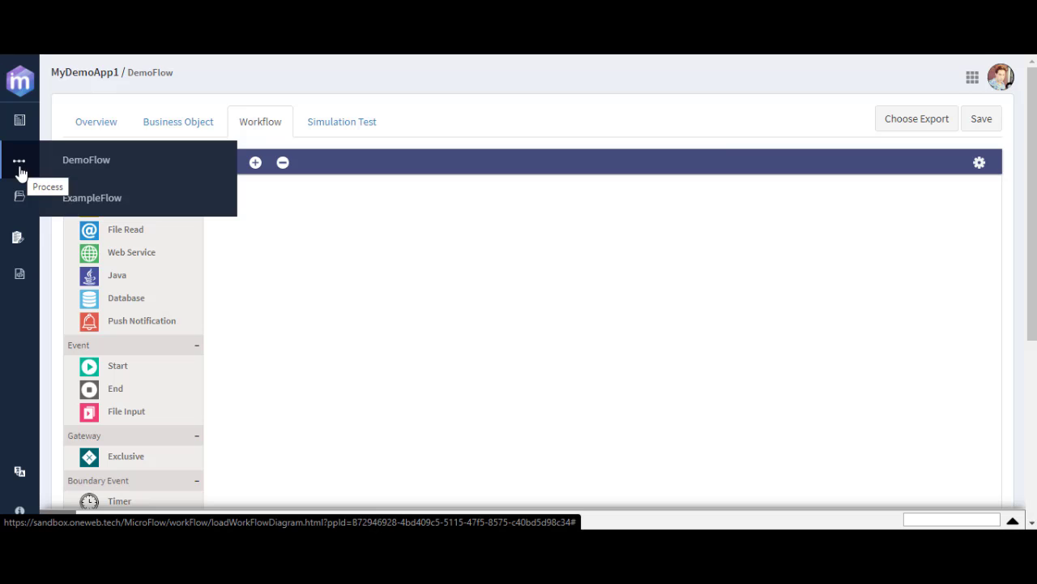
pyautogui.click(94, 200)
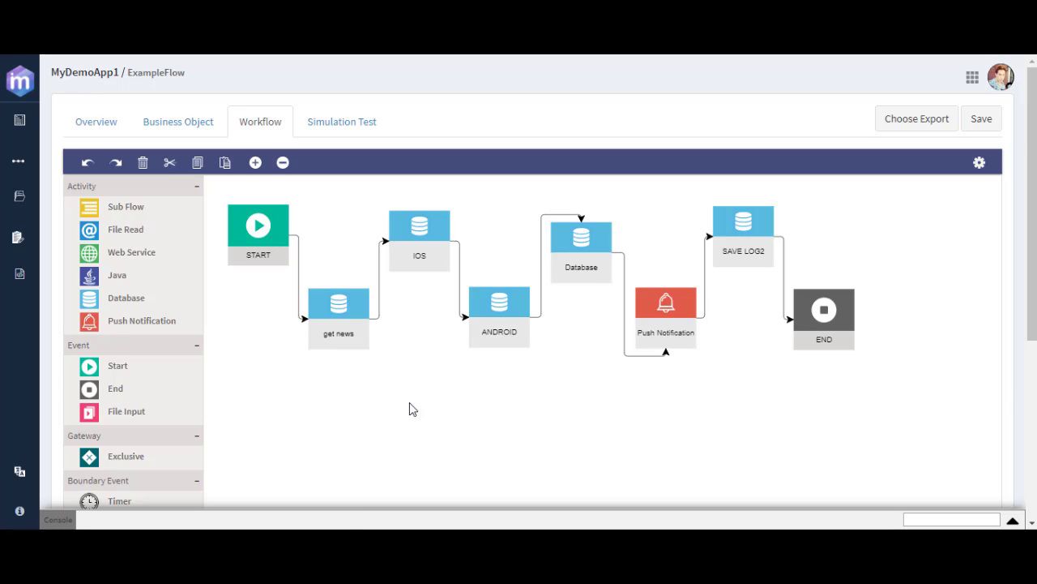
pyautogui.click(972, 77)
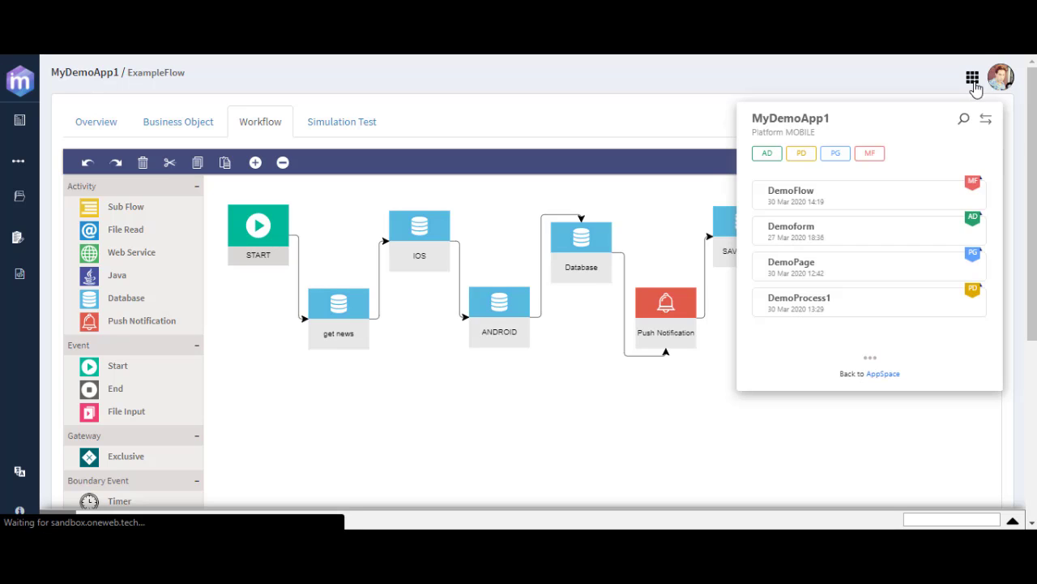
pyautogui.click(894, 377)
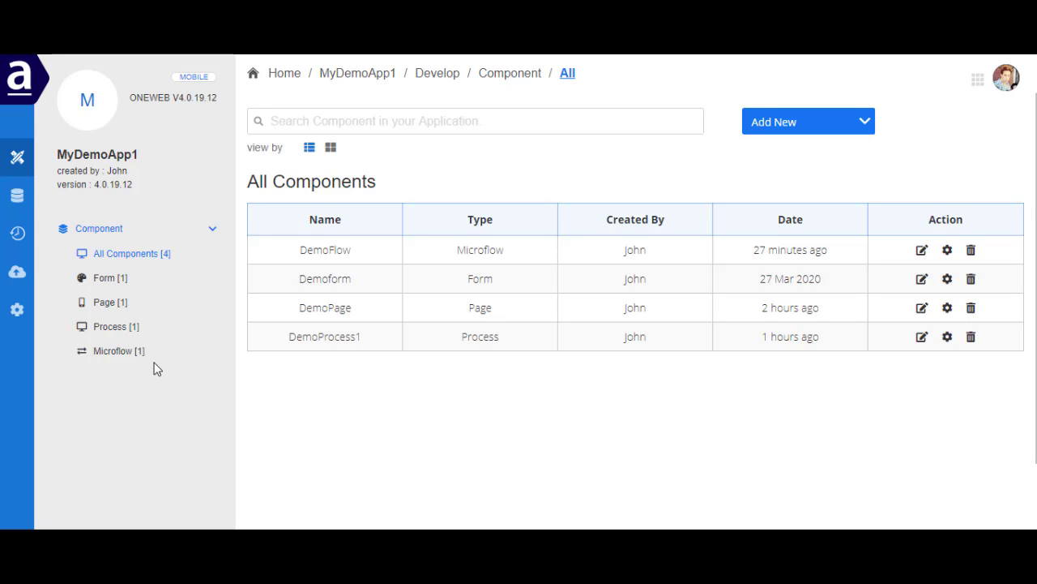
# Look at the Full and Patch snapshot options and the deployment overview of MyDemoApp1
pyautogui.click(17, 234)
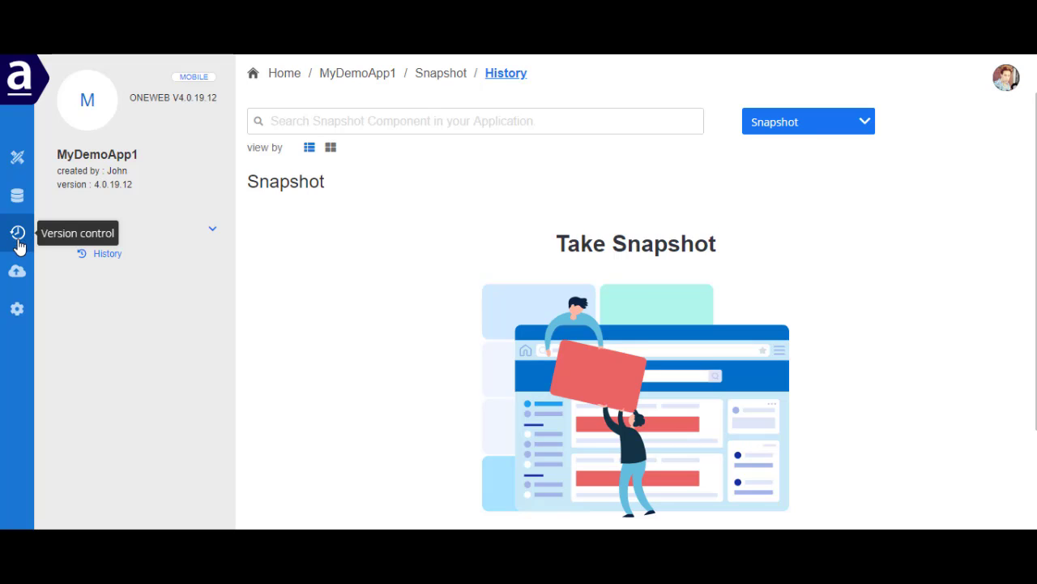
pyautogui.click(801, 131)
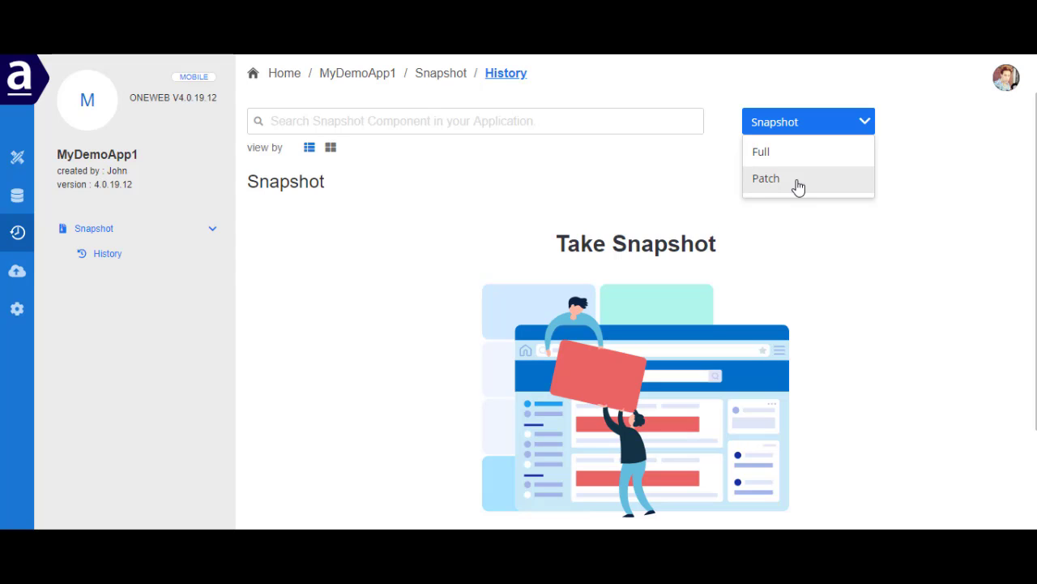
pyautogui.click(17, 272)
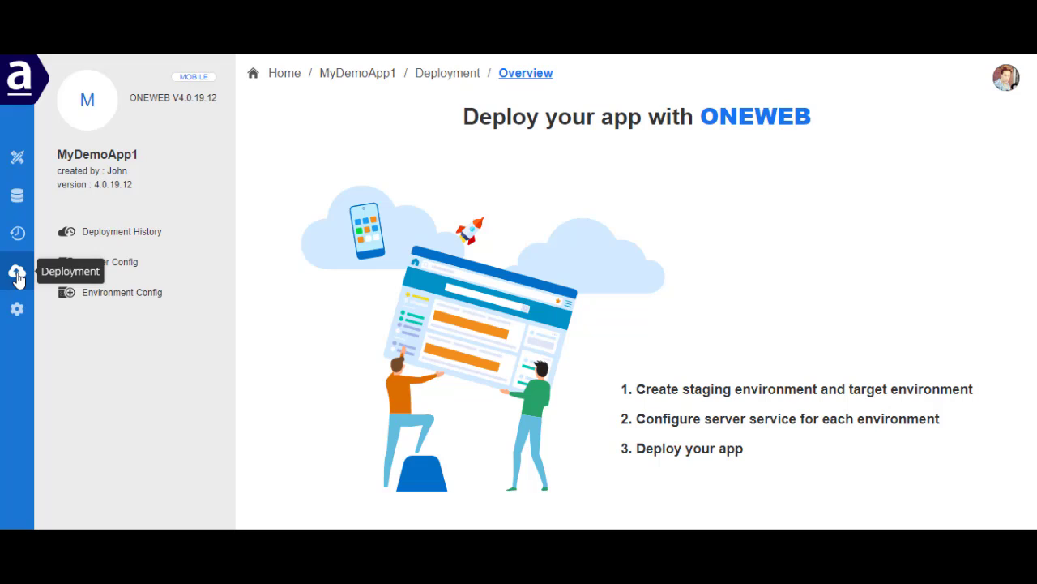
pyautogui.click(19, 277)
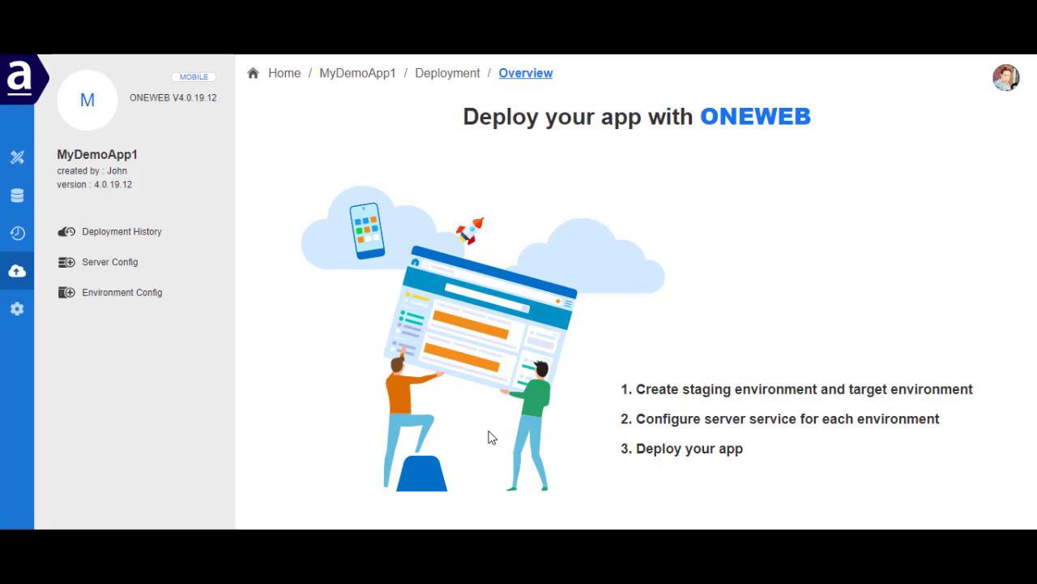
# Look through MyDemoApp1's application settings, expanding the Access Control and End User groups
pyautogui.click(18, 310)
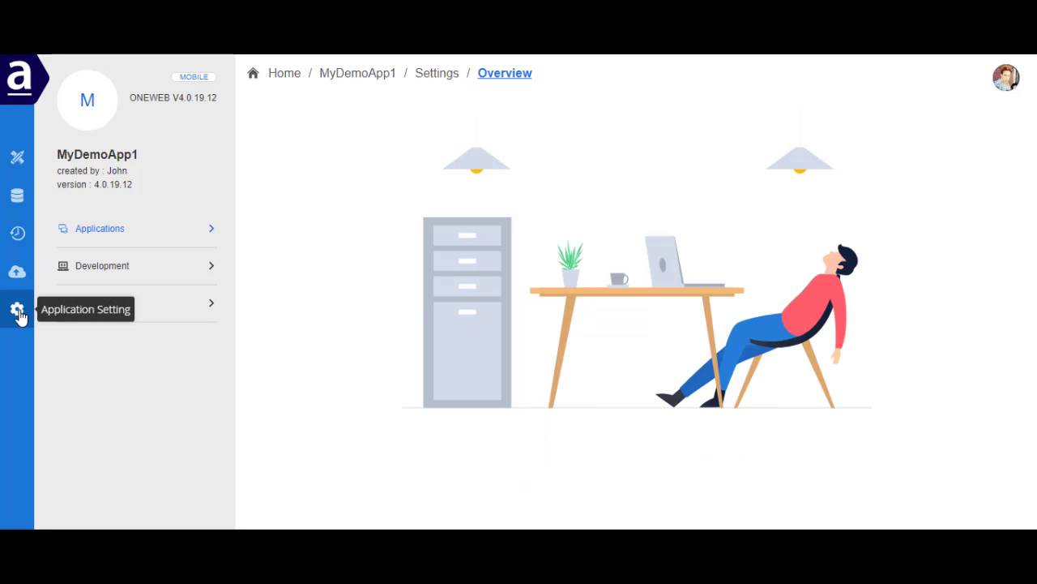
pyautogui.click(89, 230)
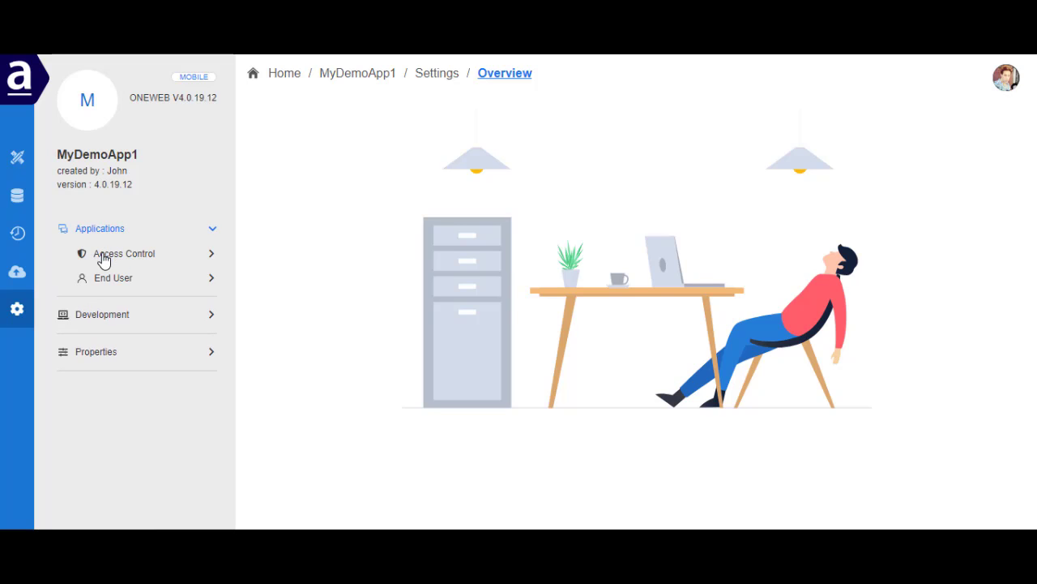
pyautogui.click(113, 261)
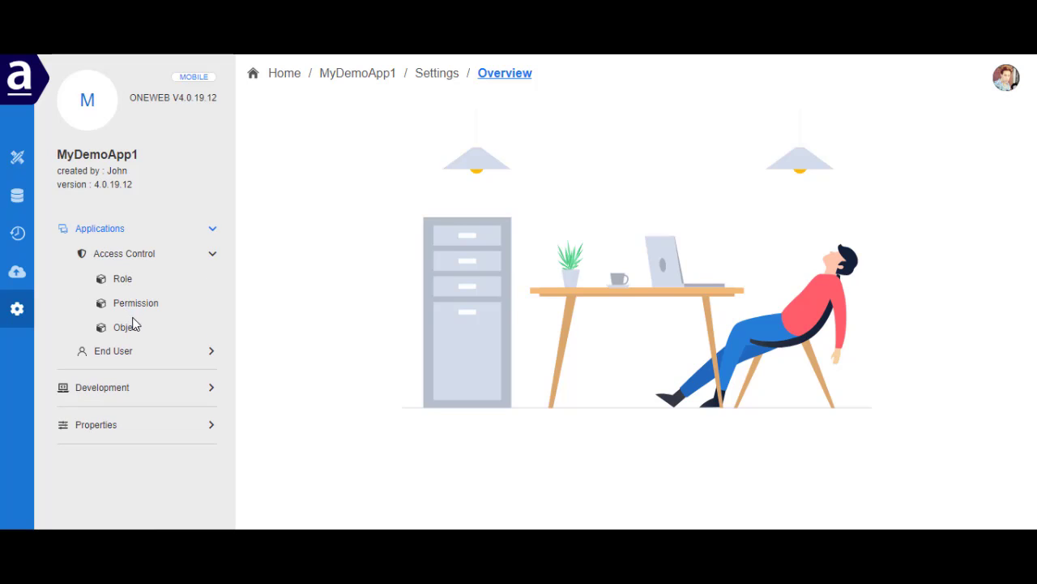
pyautogui.click(127, 354)
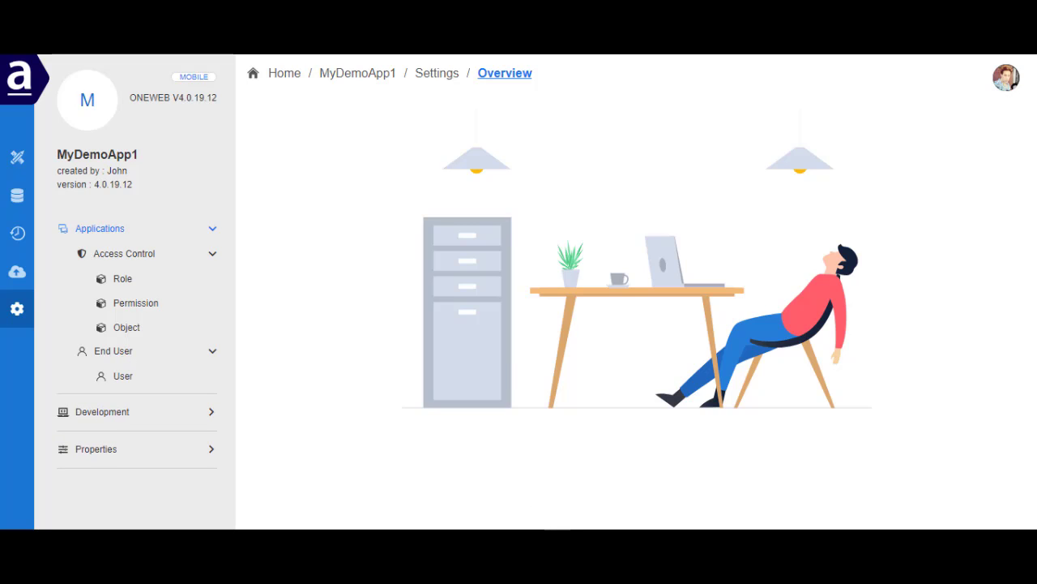
# Show the list of all developers on the development team in MyDemoApp1's settings
pyautogui.click(18, 316)
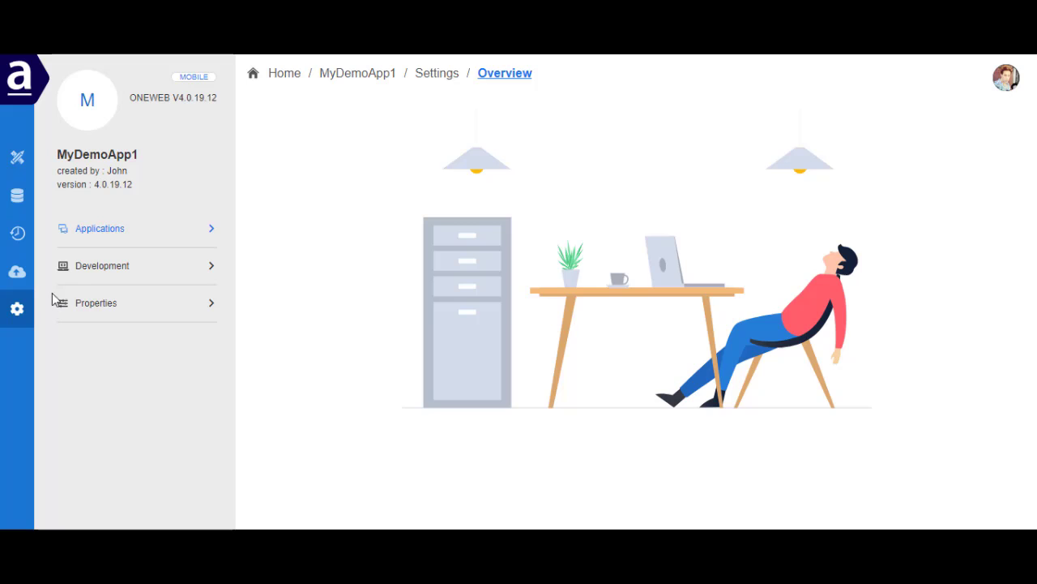
pyautogui.click(84, 268)
pyautogui.click(105, 318)
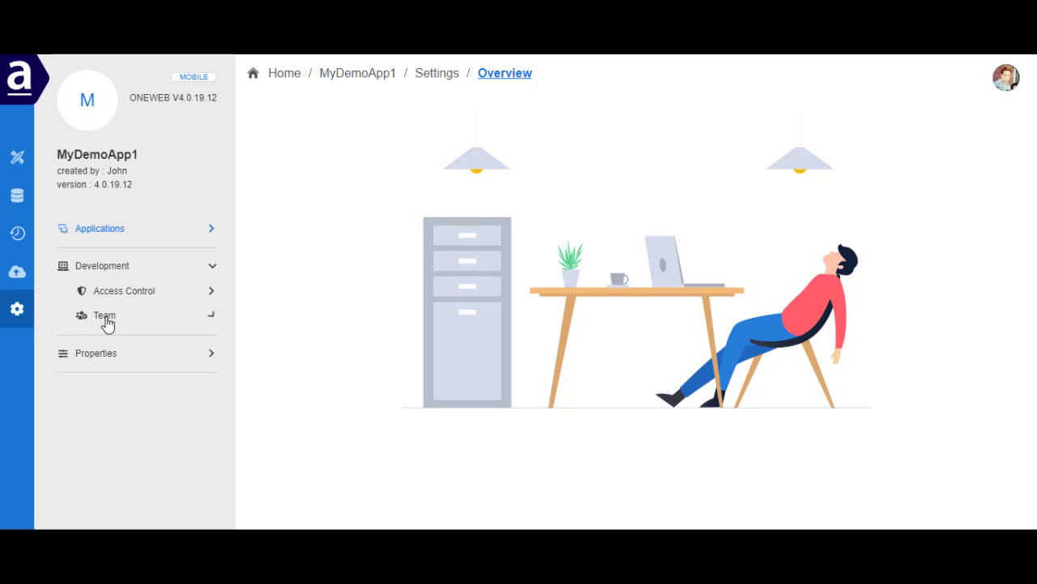
pyautogui.click(121, 347)
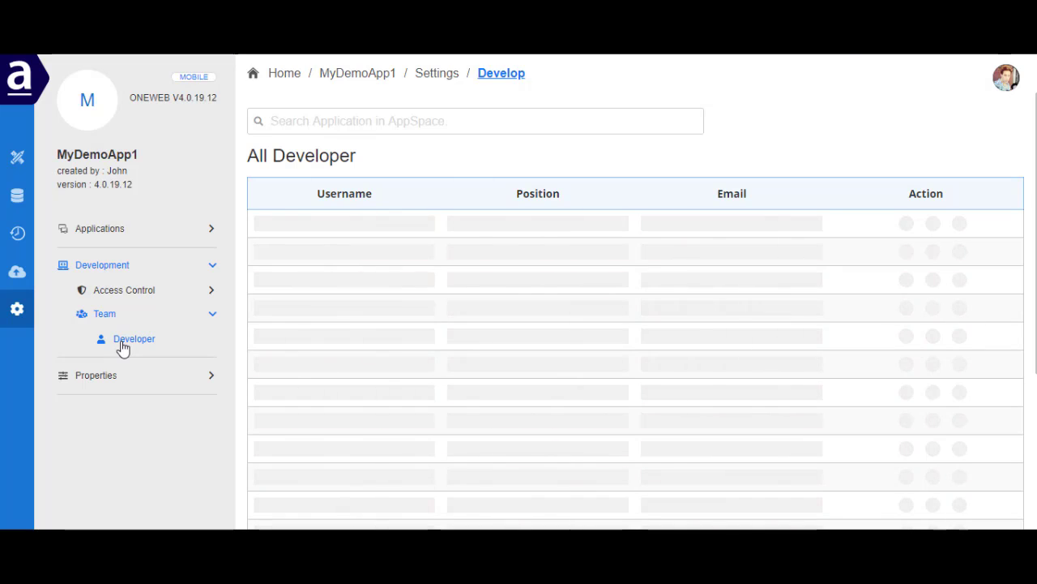
# Start adding a developer to MyDemoApp1's team and select one from the AppSpace developers
pyautogui.click(845, 134)
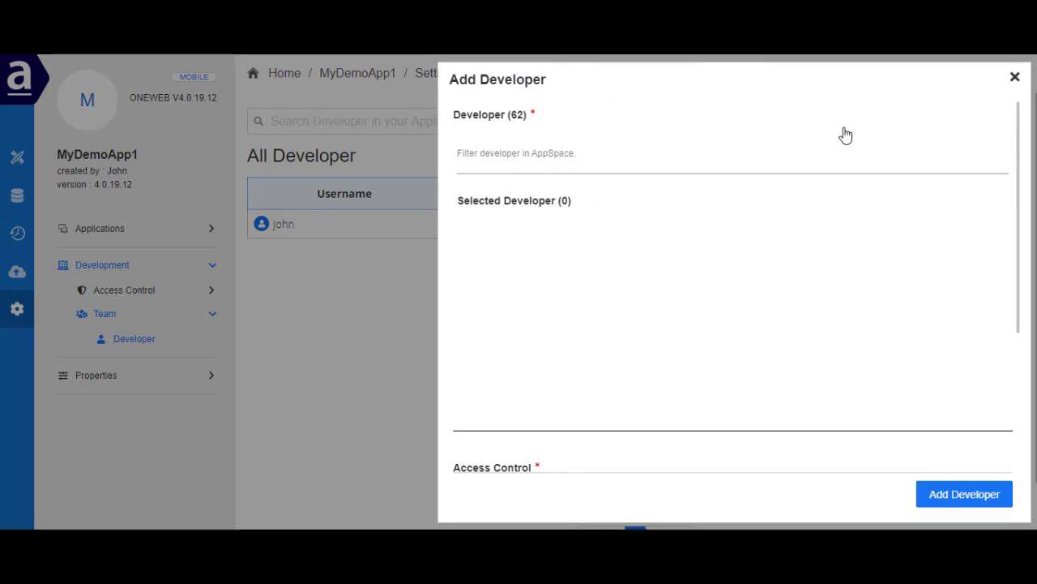
pyautogui.click(790, 156)
pyautogui.click(527, 301)
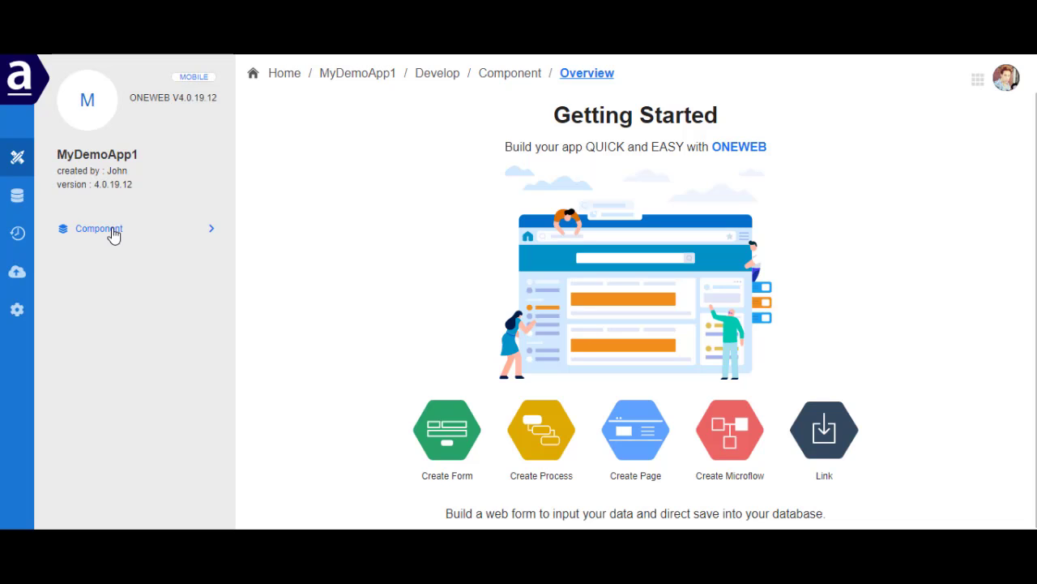
# Return to MyDemoApp1's component overview and expand its component categories
pyautogui.click(111, 232)
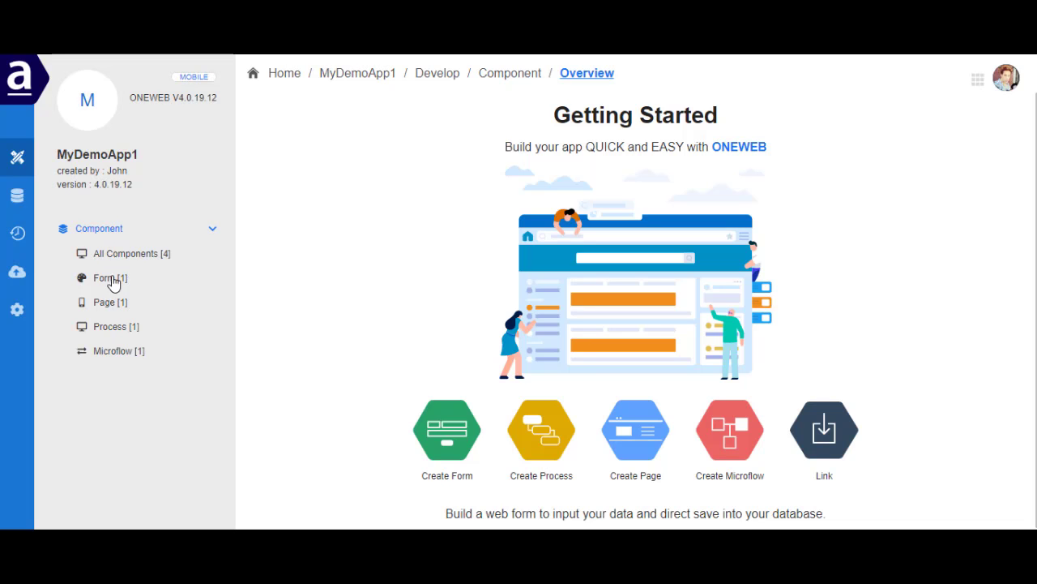